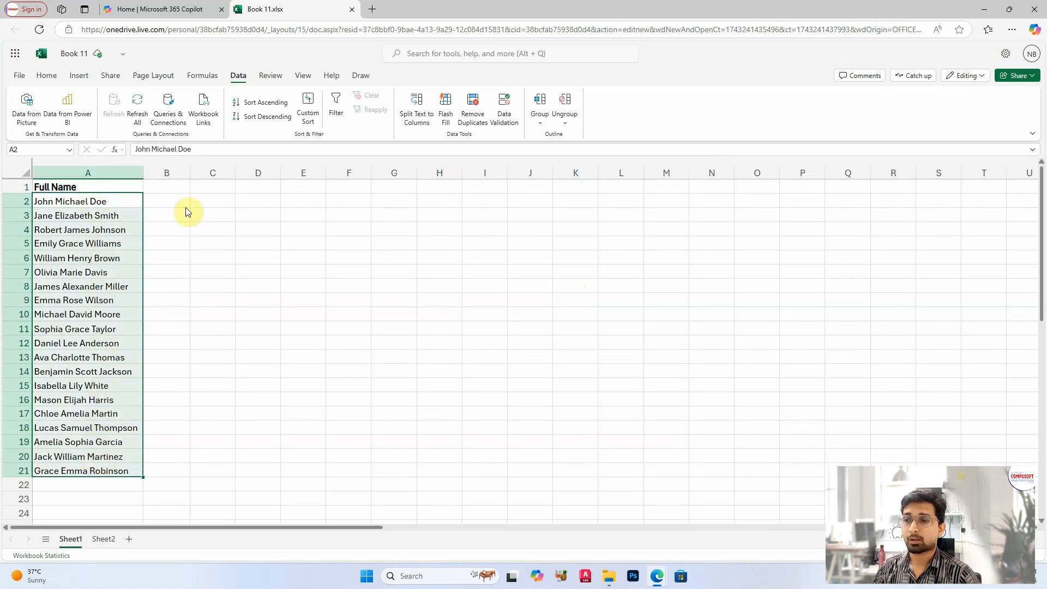
{"action": "left_click", "coordinate": [45, 214]}
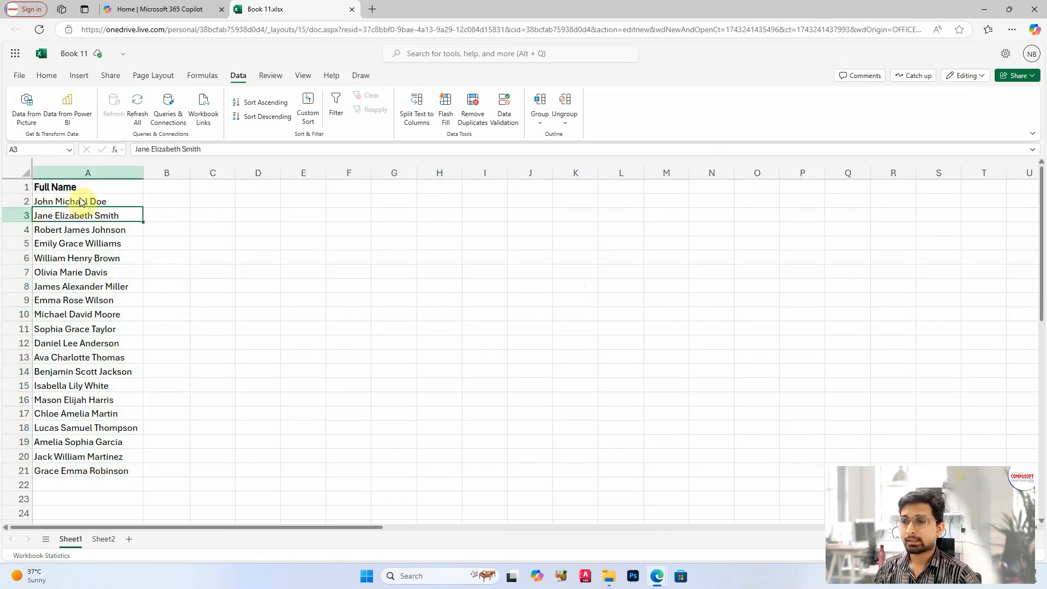
{"action": "left_click_drag", "start_coordinate": [63, 201], "coordinate": [94, 396]}
{"action": "left_click_drag", "start_coordinate": [179, 196], "coordinate": [176, 269]}
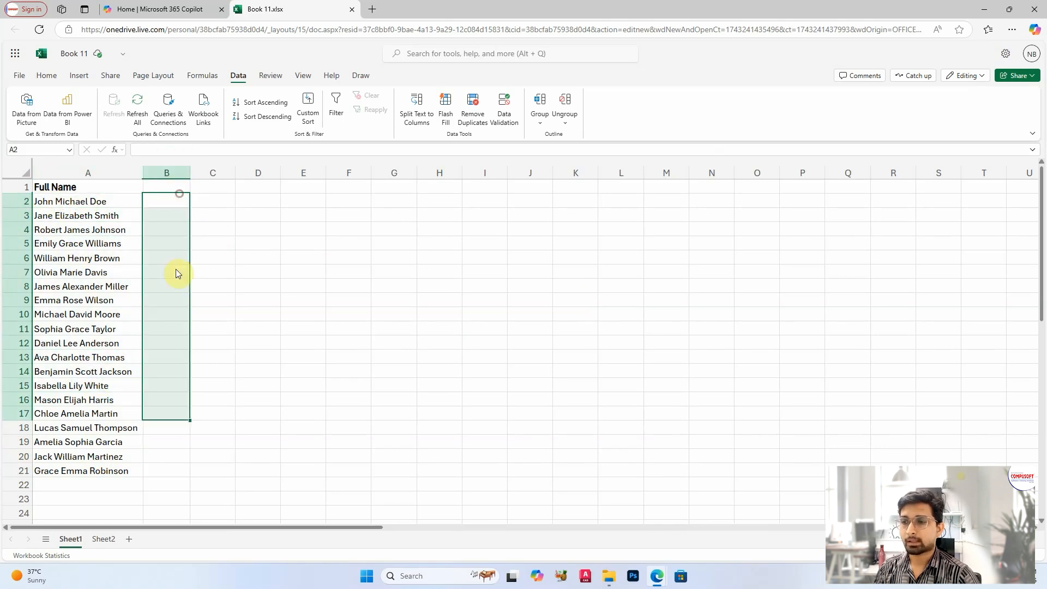
{"action": "left_click_drag", "start_coordinate": [218, 188], "coordinate": [257, 442]}
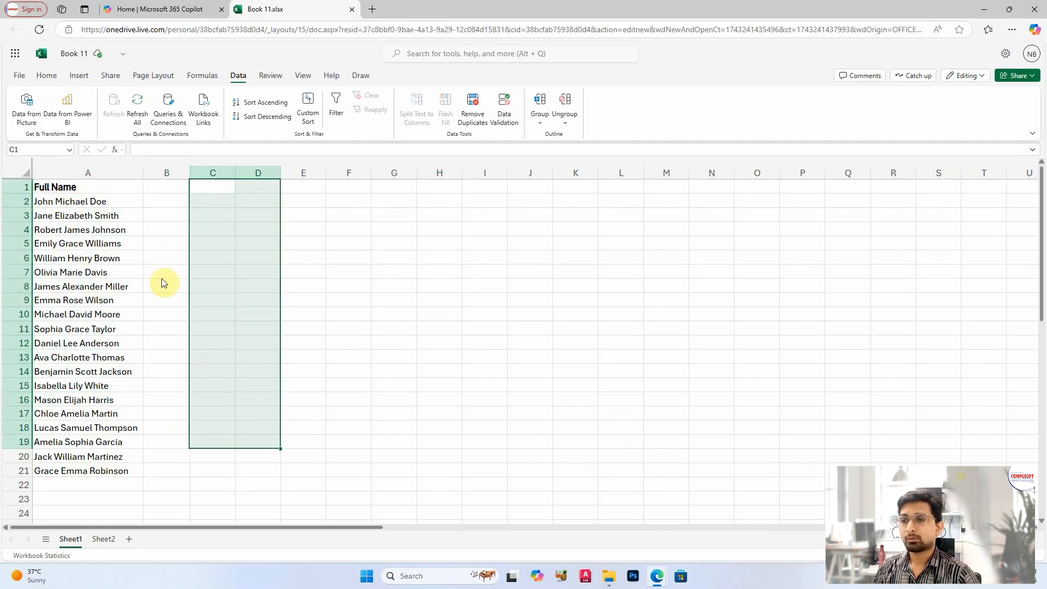
{"action": "left_click", "coordinate": [93, 201]}
{"action": "left_click", "coordinate": [96, 273]}
{"action": "left_click_drag", "start_coordinate": [83, 201], "coordinate": [107, 464]}
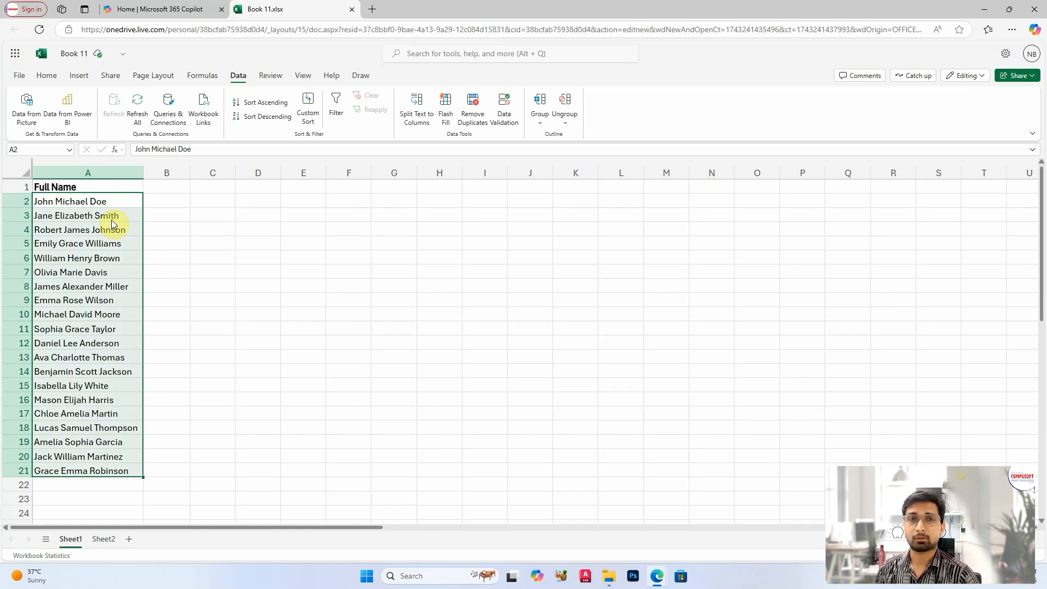
{"action": "left_click", "coordinate": [104, 272]}
- Split the full names in A2:A21 into separate columns, using Space as the delimiter
{"action": "left_click_drag", "start_coordinate": [104, 199], "coordinate": [127, 469]}
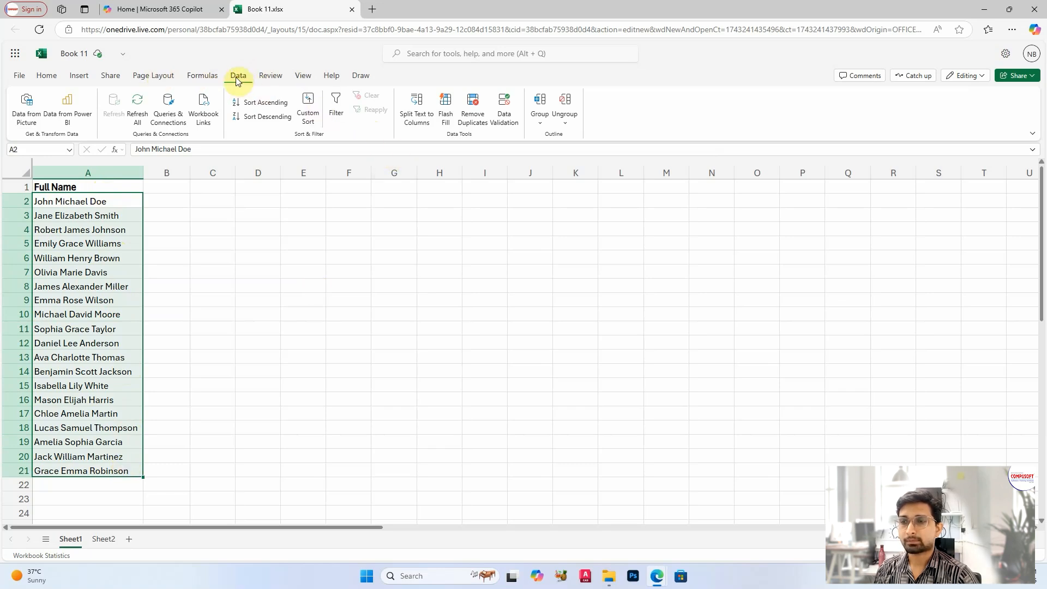
{"action": "left_click", "coordinate": [419, 123]}
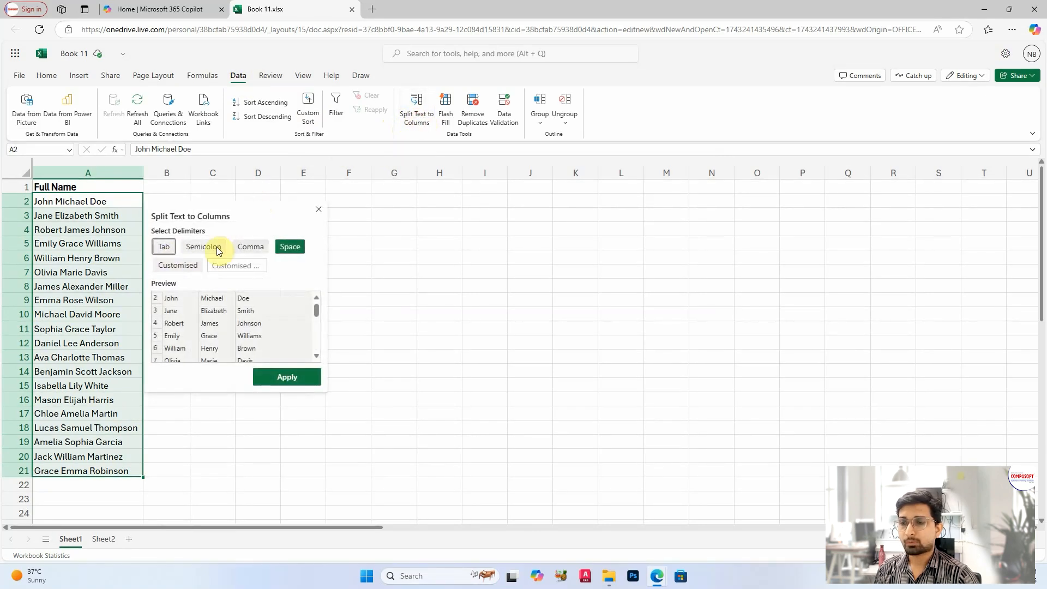
{"action": "left_click", "coordinate": [289, 246]}
{"action": "left_click", "coordinate": [289, 246]}
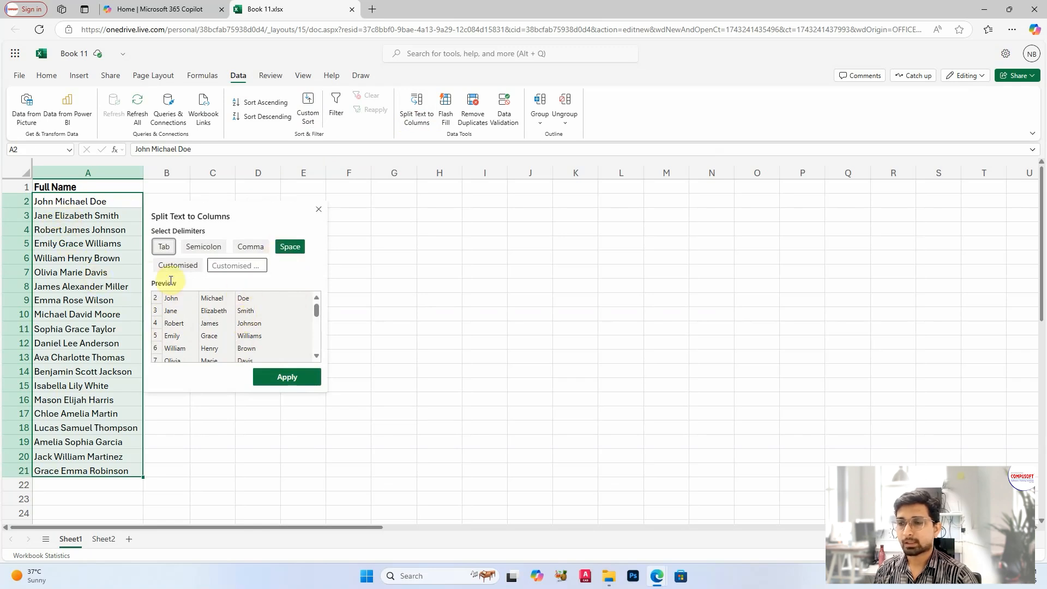
{"action": "left_click", "coordinate": [212, 245]}
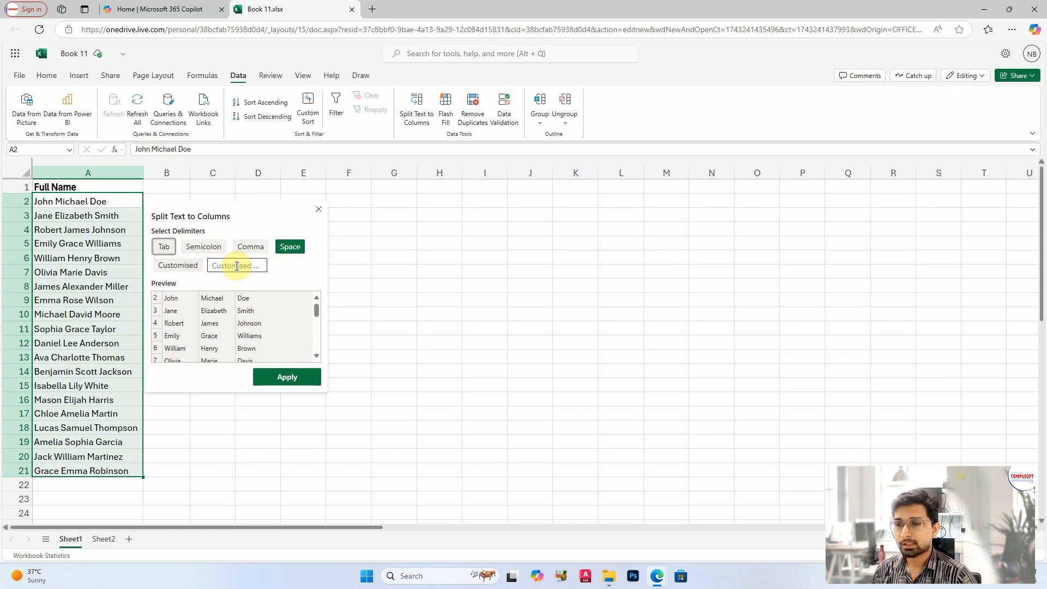
{"action": "left_click", "coordinate": [293, 251]}
{"action": "left_click", "coordinate": [290, 246]}
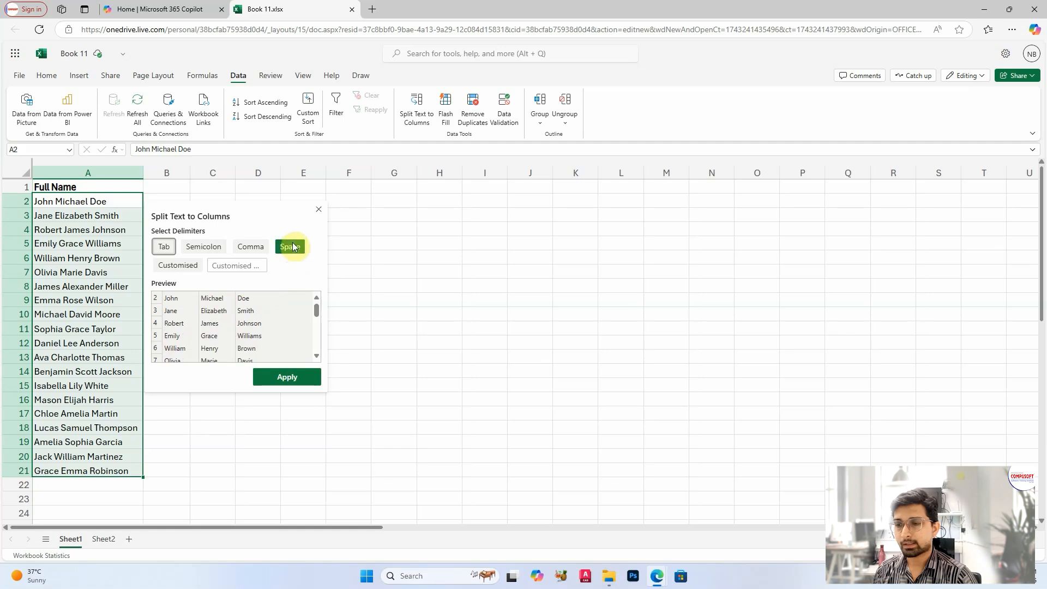
{"action": "left_click", "coordinate": [290, 377]}
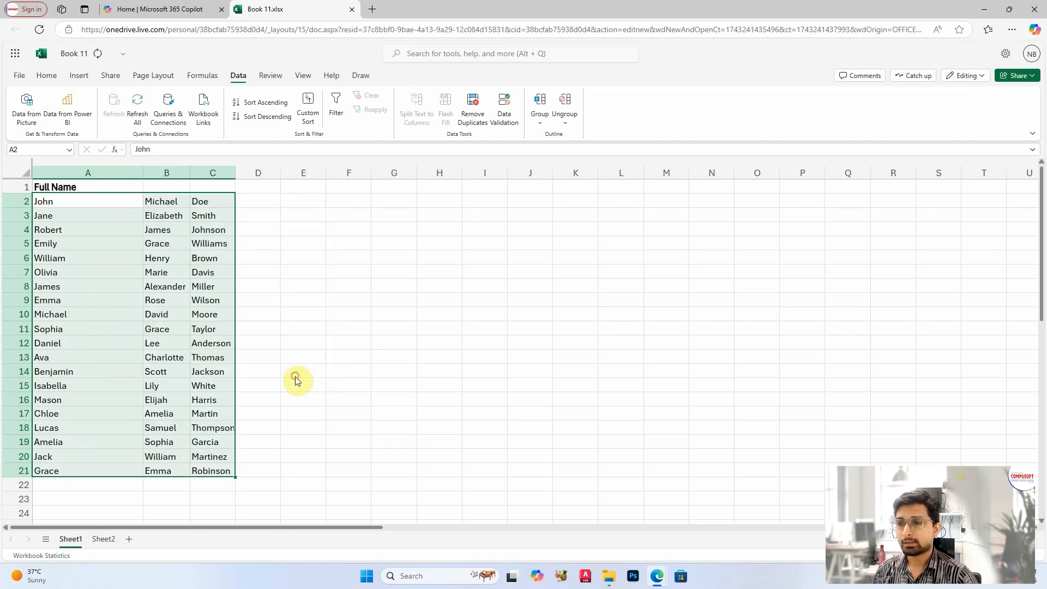
{"action": "left_click", "coordinate": [347, 316]}
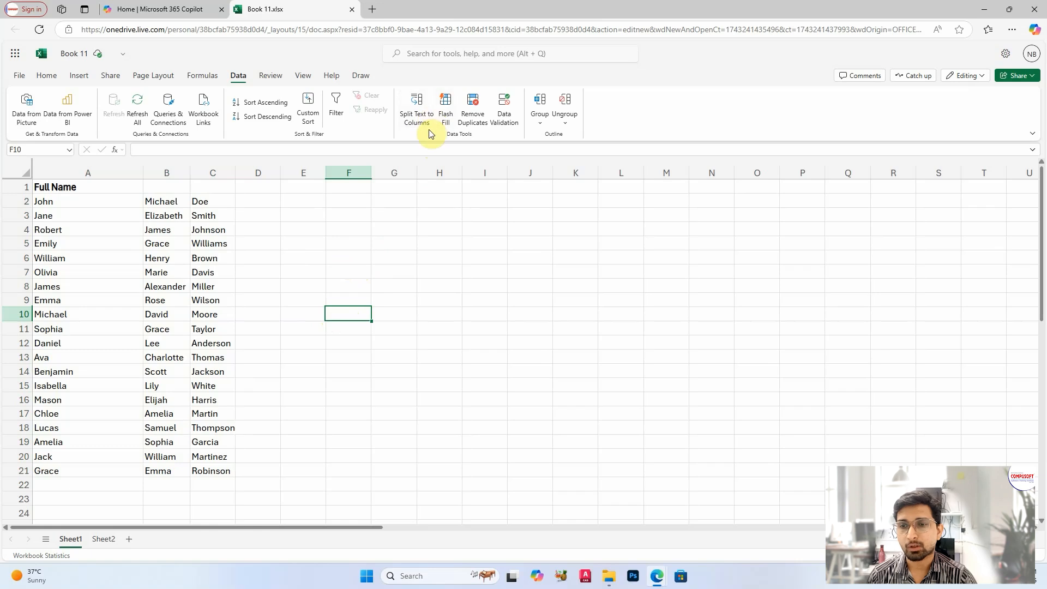
{"action": "left_click", "coordinate": [459, 244]}
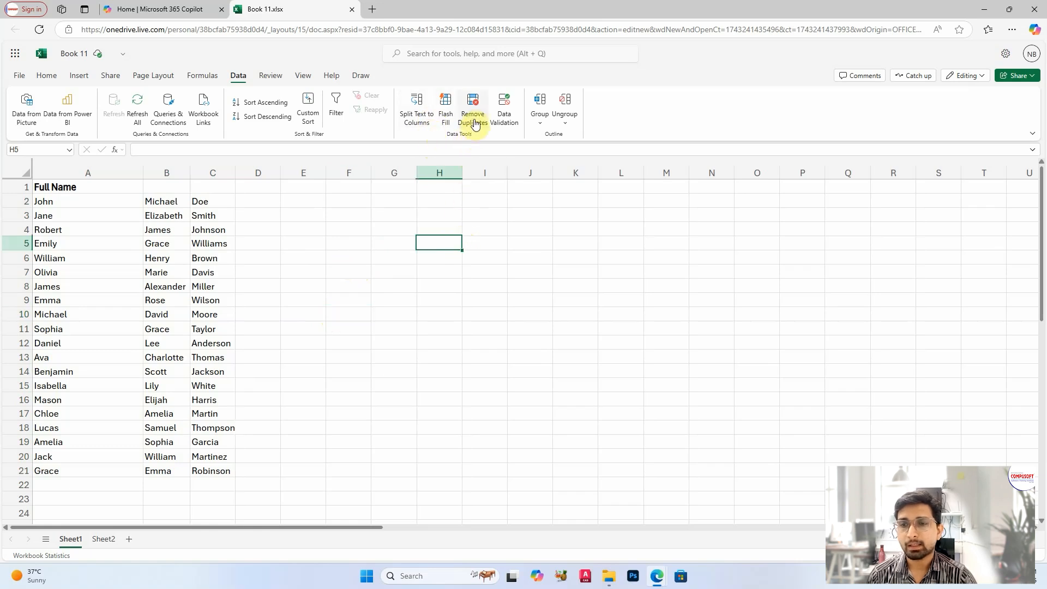
- Switch to Sheet2 and look over the entries in the Full Name and Amount columns
{"action": "left_click", "coordinate": [104, 539]}
{"action": "scroll", "coordinate": [227, 426], "scroll_direction": "up", "scroll_amount": 1}
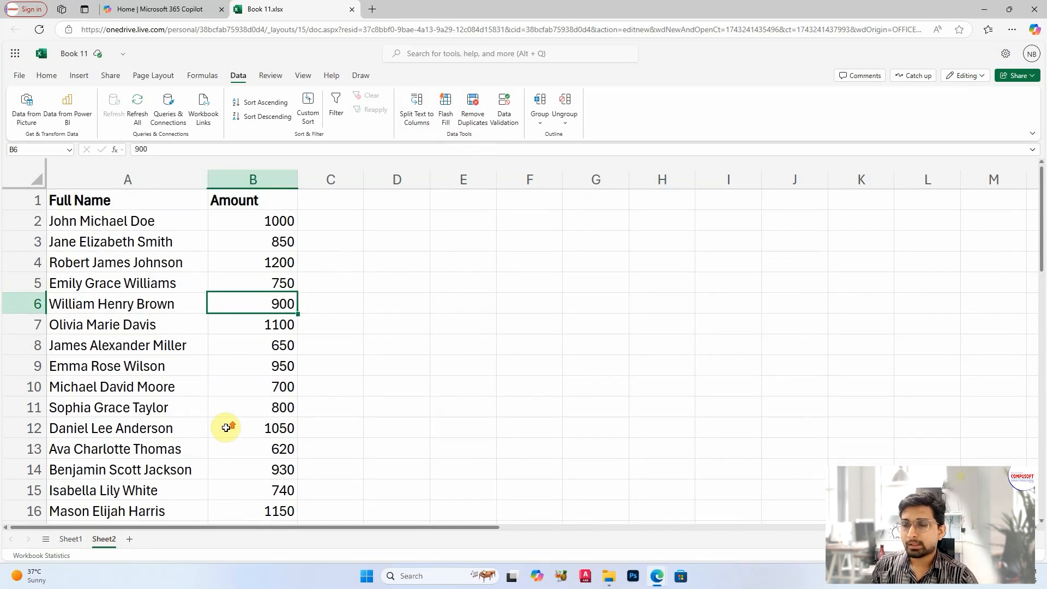
{"action": "left_click", "coordinate": [167, 347]}
{"action": "left_click_drag", "start_coordinate": [140, 220], "coordinate": [168, 447]}
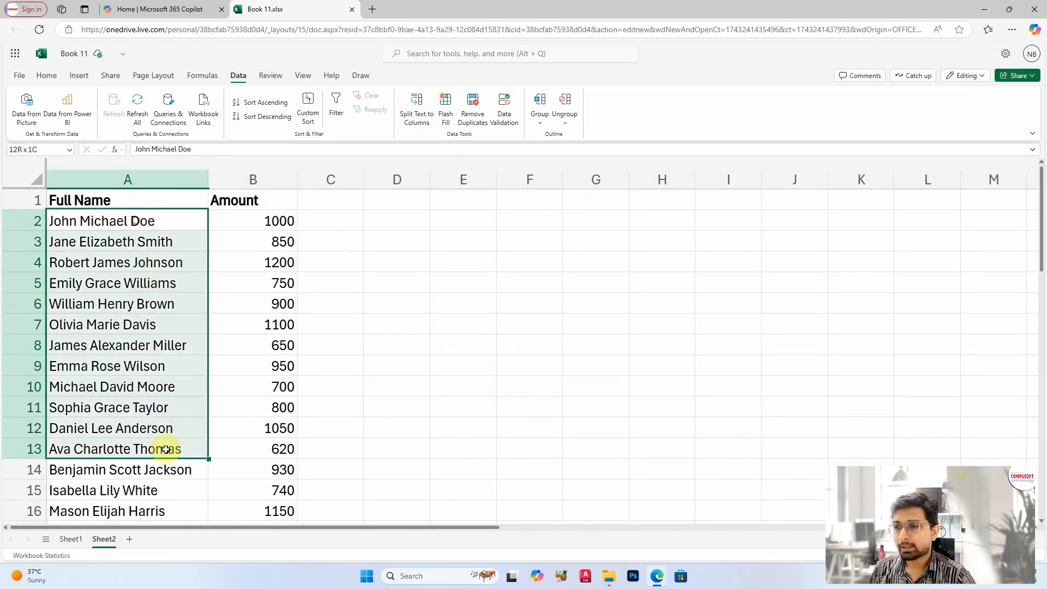
{"action": "left_click", "coordinate": [248, 303]}
{"action": "left_click", "coordinate": [264, 223]}
{"action": "left_click_drag", "start_coordinate": [264, 224], "coordinate": [281, 483]}
{"action": "left_click", "coordinate": [264, 366]}
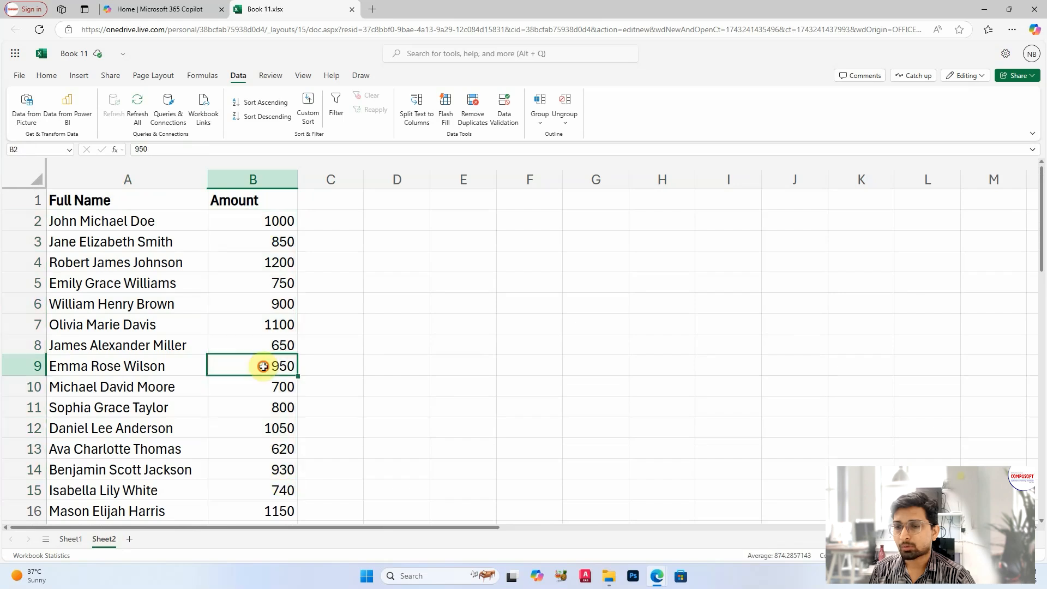
{"action": "left_click", "coordinate": [259, 385]}
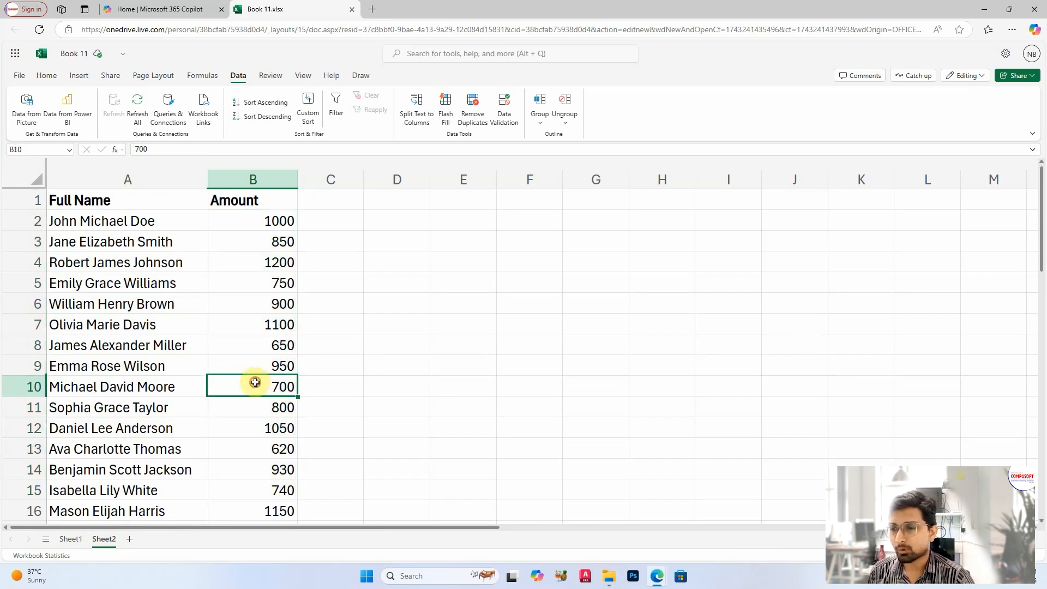
- Duplicate the name in cell A2 into cells A9 and A13
{"action": "left_click", "coordinate": [92, 221]}
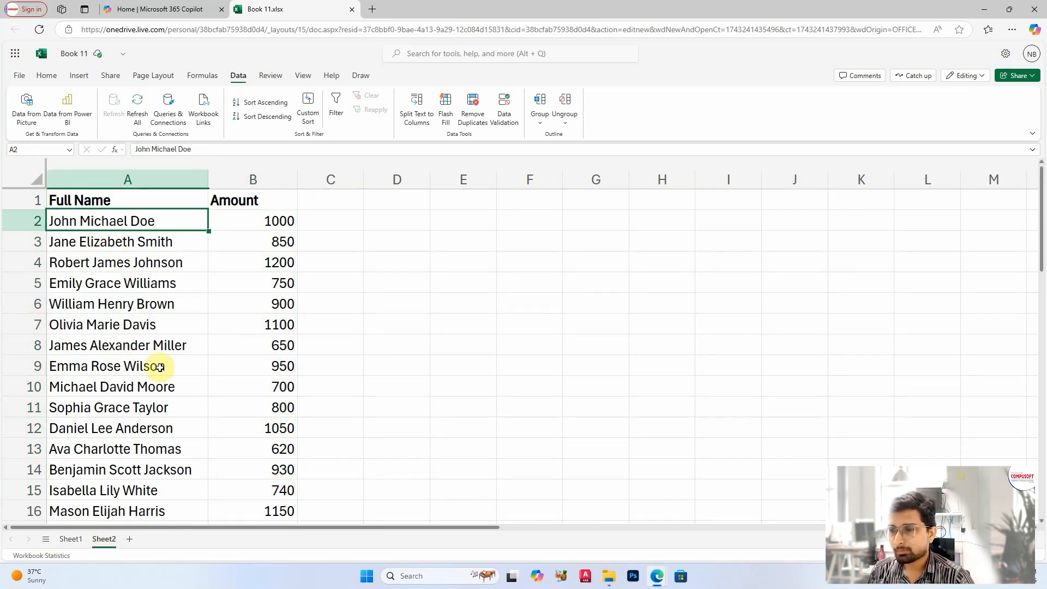
{"action": "key", "text": "ctrl+c"}
{"action": "left_click", "coordinate": [137, 368]}
{"action": "key", "text": "ctrl+v"}
{"action": "left_click", "coordinate": [135, 446]}
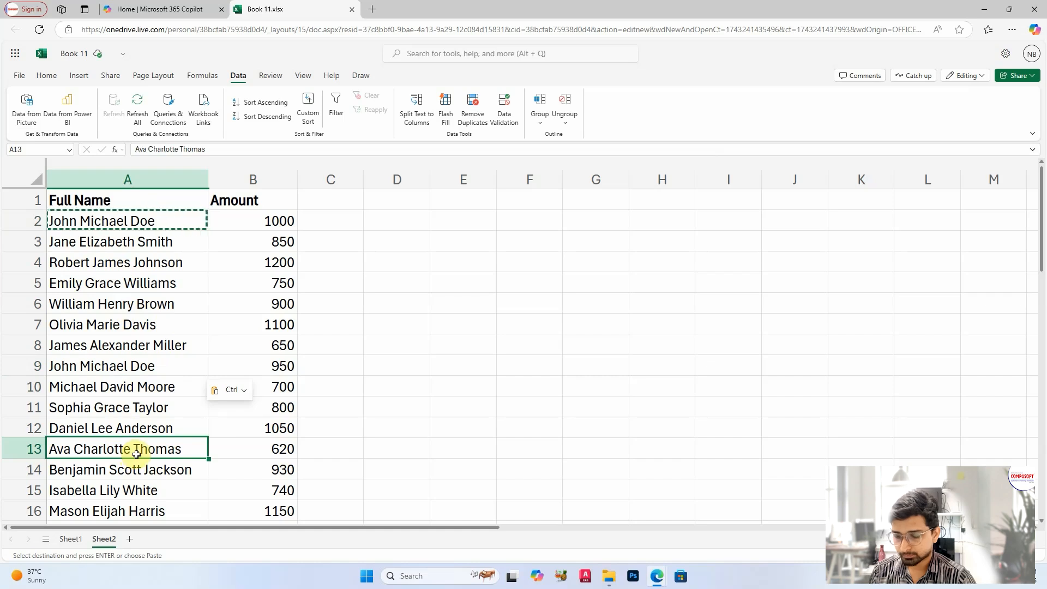
{"action": "key", "text": "ctrl+v"}
- Duplicate the name in cell A5 into cell A16
{"action": "left_click", "coordinate": [99, 279]}
{"action": "key", "text": "ctrl+c"}
{"action": "left_click", "coordinate": [120, 506]}
{"action": "key", "text": "ctrl+v"}
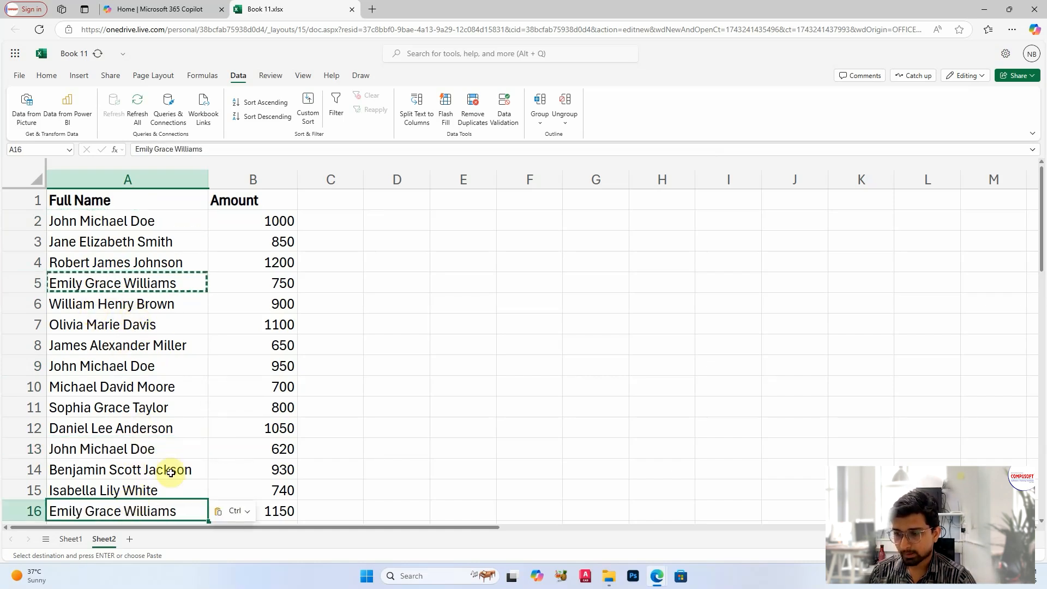
- Copy the name in cell A9 over the one in cell A19
{"action": "scroll", "coordinate": [171, 473], "scroll_direction": "down", "scroll_amount": 3}
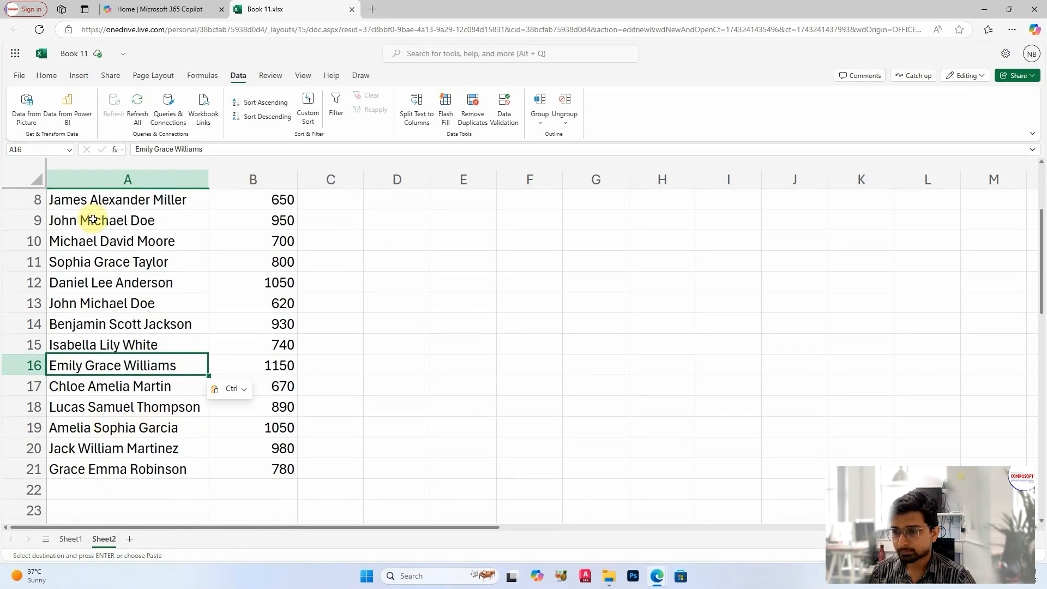
{"action": "left_click", "coordinate": [98, 224]}
{"action": "key", "text": "ctrl+c"}
{"action": "left_click", "coordinate": [122, 429]}
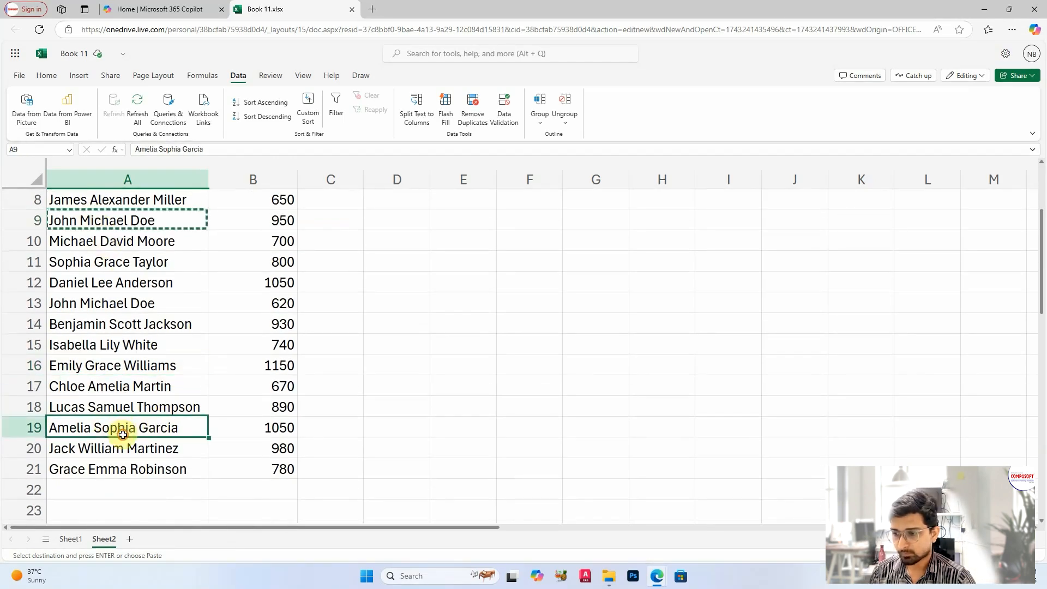
{"action": "key", "text": "ctrl+v"}
- Copy the name in cell A14 over the one in cell A21
{"action": "left_click", "coordinate": [100, 264]}
{"action": "key", "text": "ctrl+c"}
{"action": "left_click", "coordinate": [105, 322]}
{"action": "key", "text": "ctrl+c"}
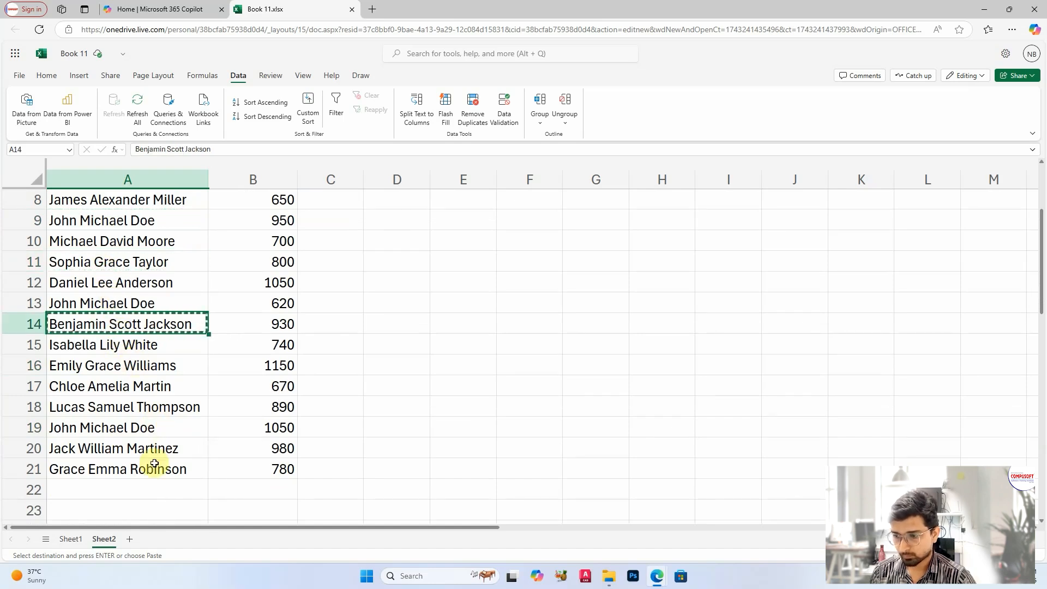
{"action": "left_click", "coordinate": [140, 469]}
{"action": "key", "text": "ctrl+v"}
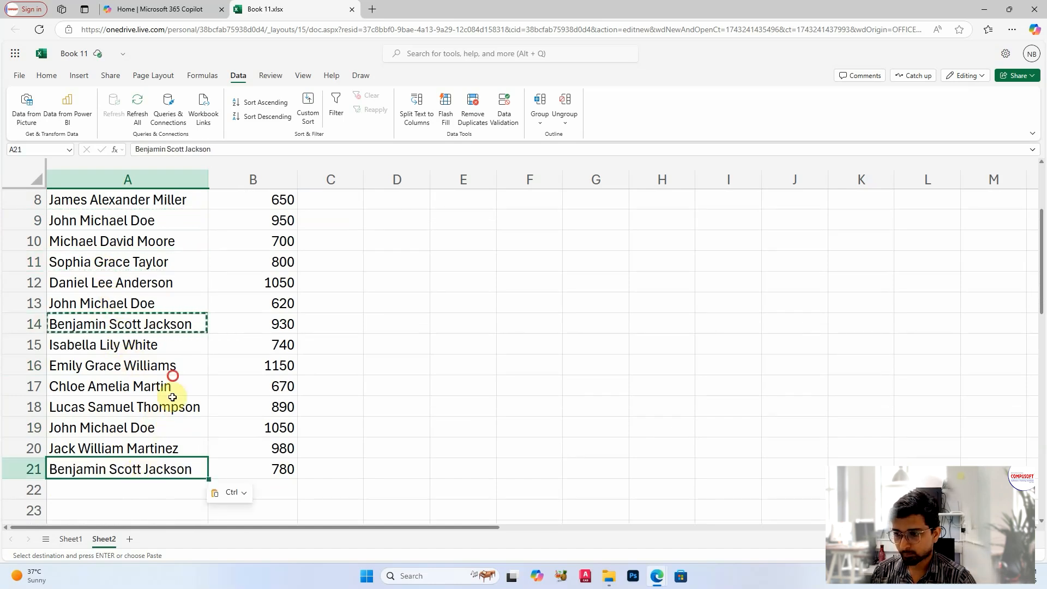
{"action": "left_click", "coordinate": [172, 388]}
{"action": "scroll", "coordinate": [311, 404], "scroll_direction": "up", "scroll_amount": 5}
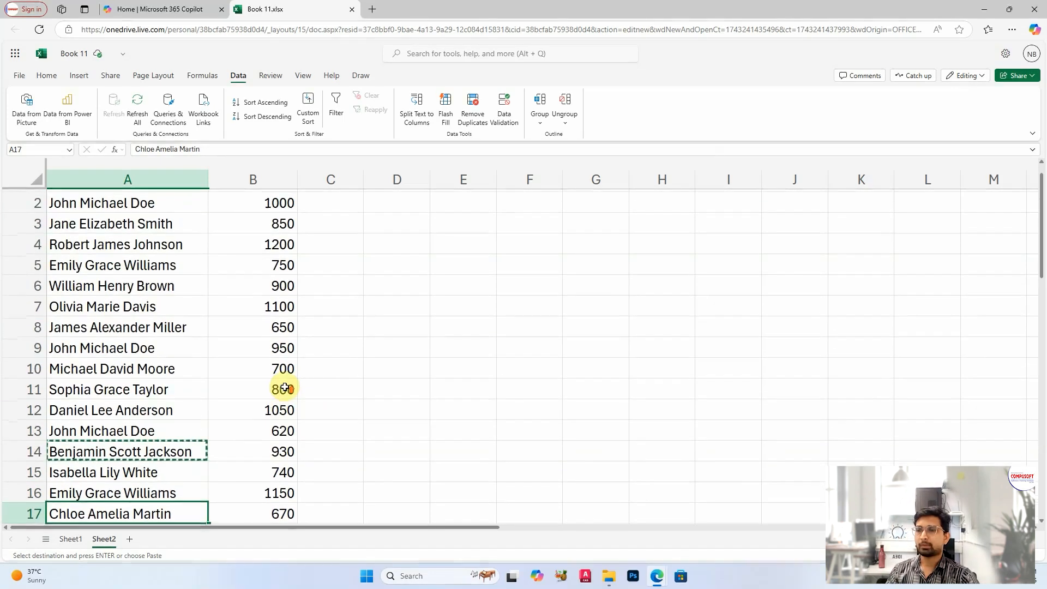
{"action": "left_click", "coordinate": [222, 262]}
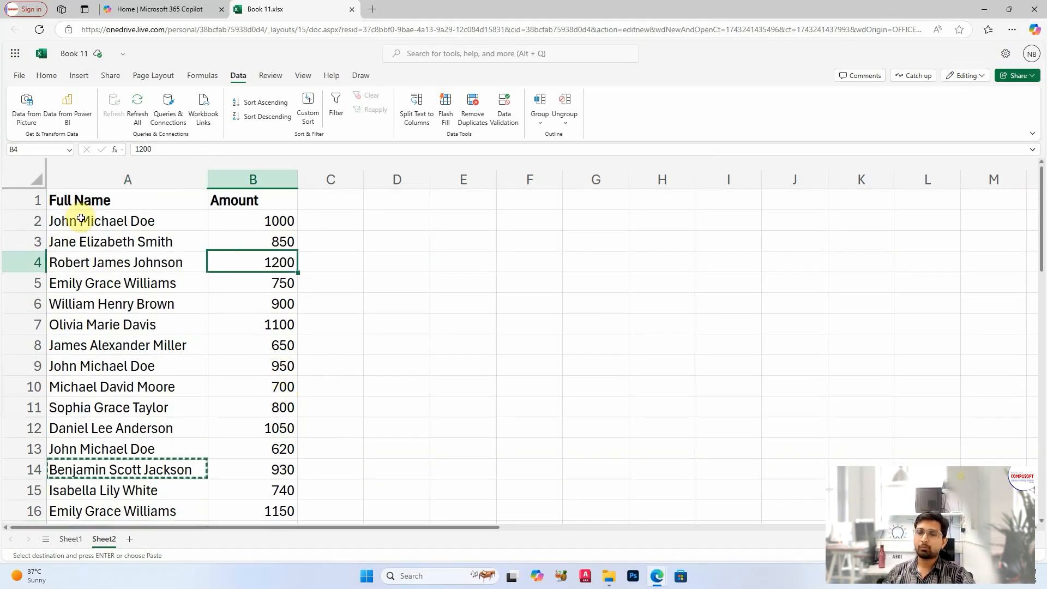
{"action": "left_click", "coordinate": [161, 257]}
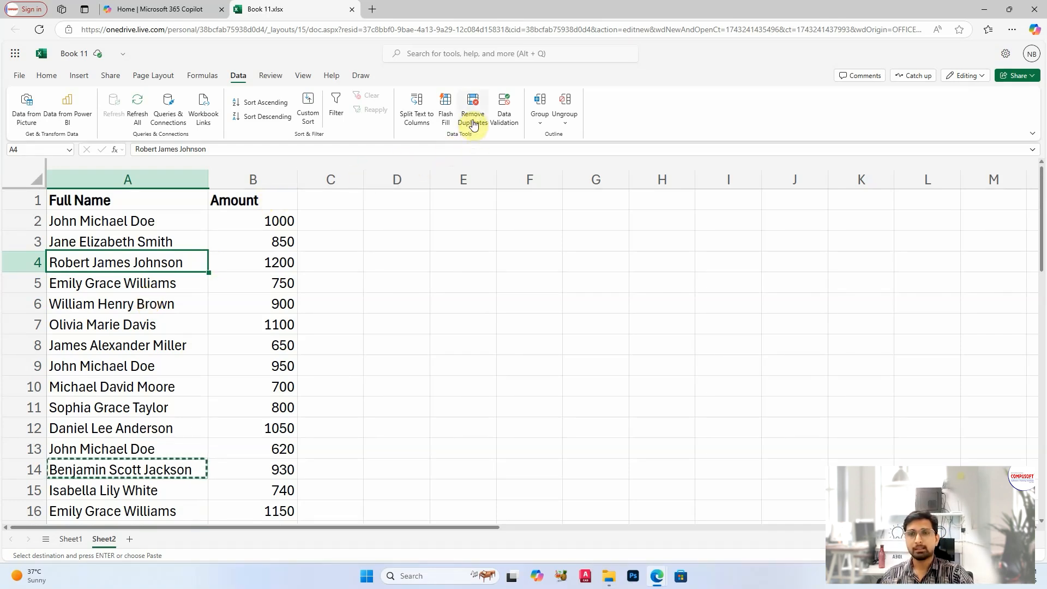
{"action": "left_click", "coordinate": [212, 297]}
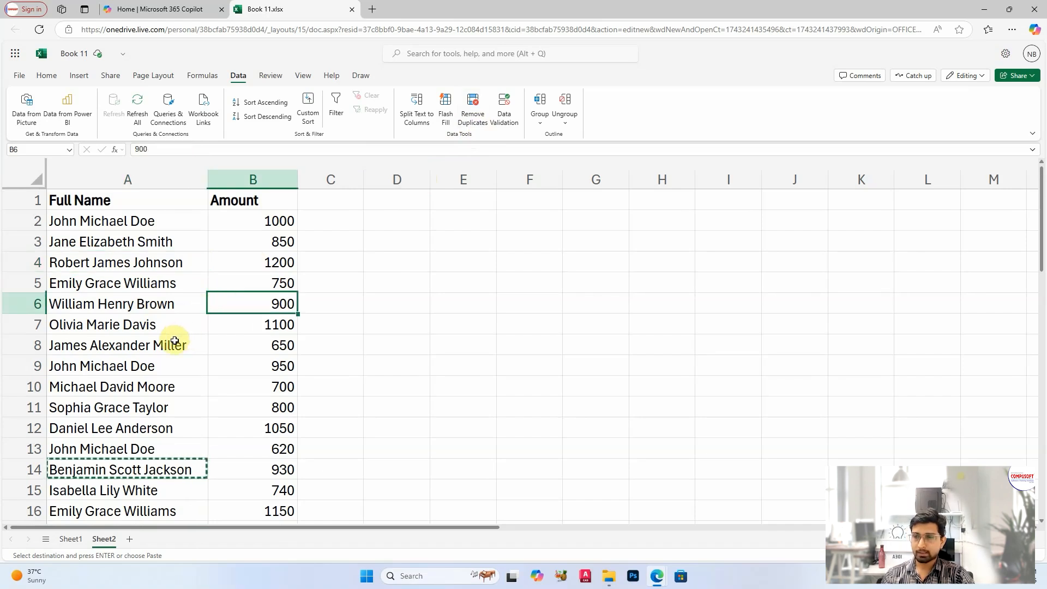
- Run Remove Duplicates on the whole table, comparing both Full Name and Amount and treating the first row as headers
{"action": "left_click_drag", "start_coordinate": [81, 219], "coordinate": [228, 508]}
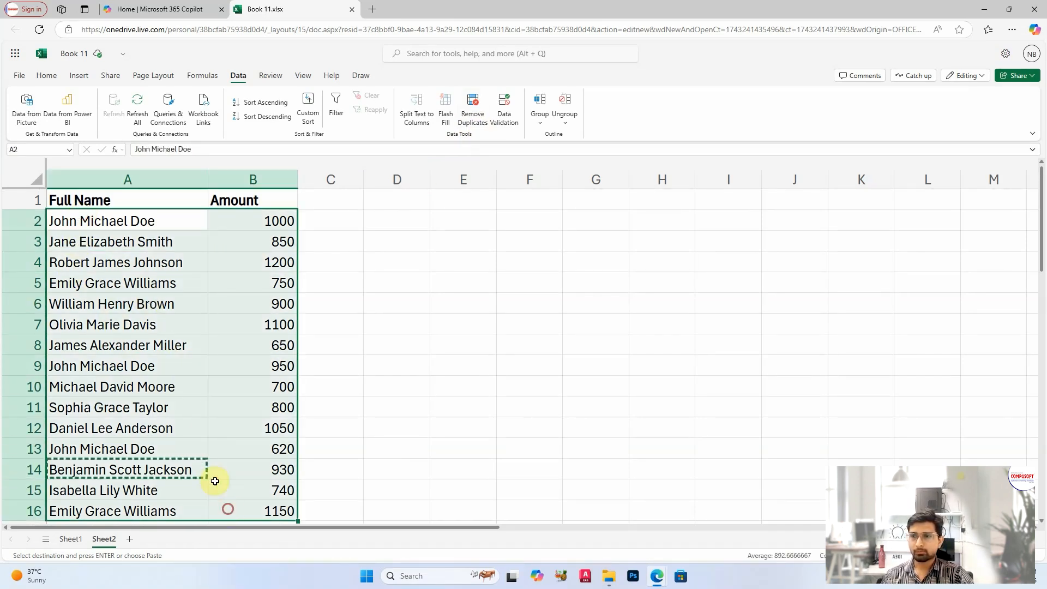
{"action": "key", "text": "ctrl+a"}
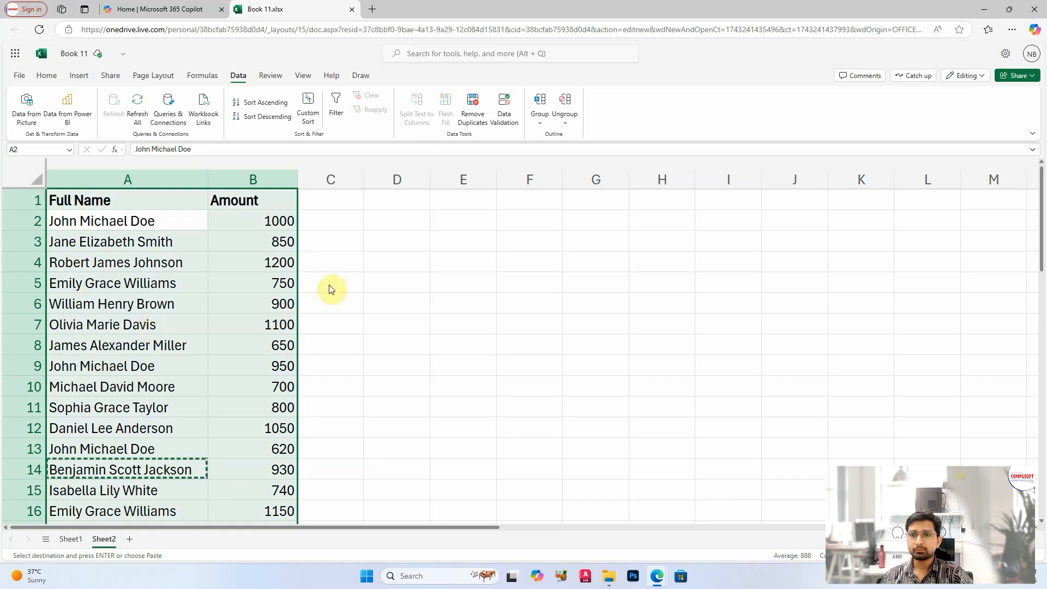
{"action": "left_click", "coordinate": [478, 117]}
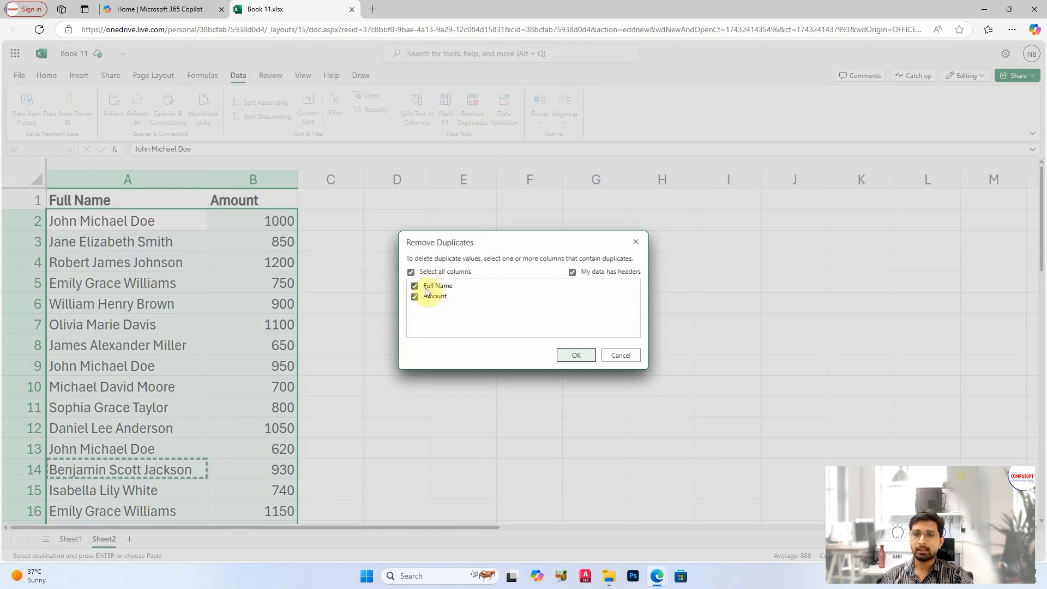
{"action": "left_click", "coordinate": [571, 355]}
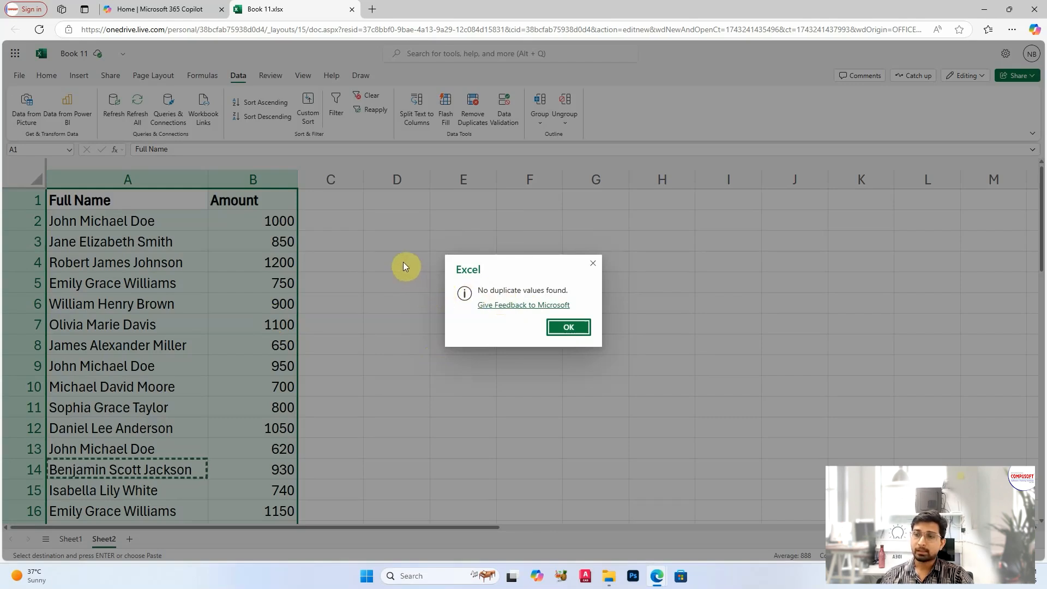
{"action": "left_click", "coordinate": [569, 326]}
{"action": "left_click", "coordinate": [214, 342]}
{"action": "left_click_drag", "start_coordinate": [121, 200], "coordinate": [251, 495]}
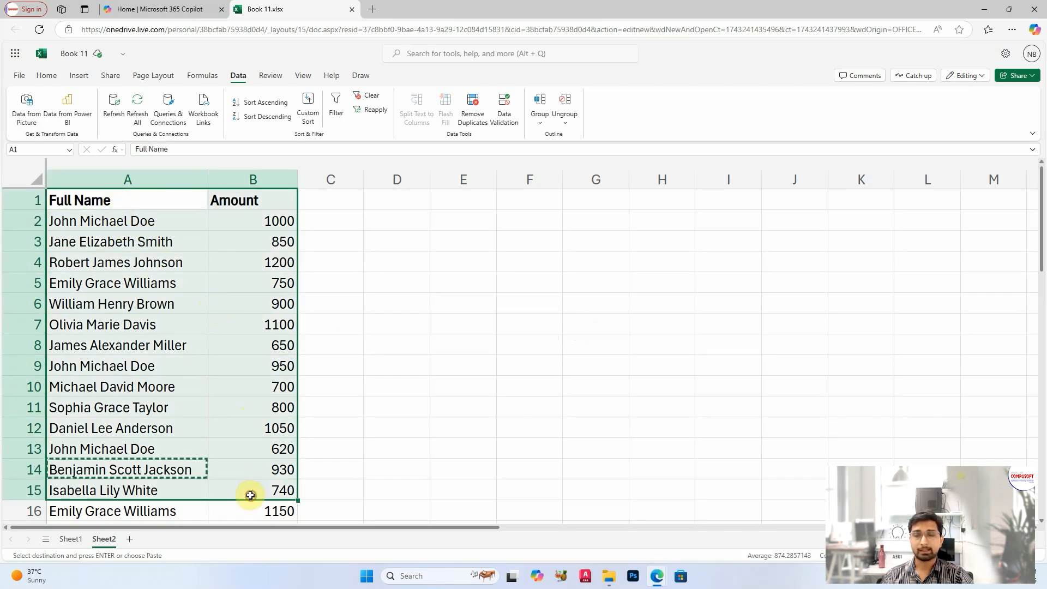
{"action": "left_click", "coordinate": [192, 404]}
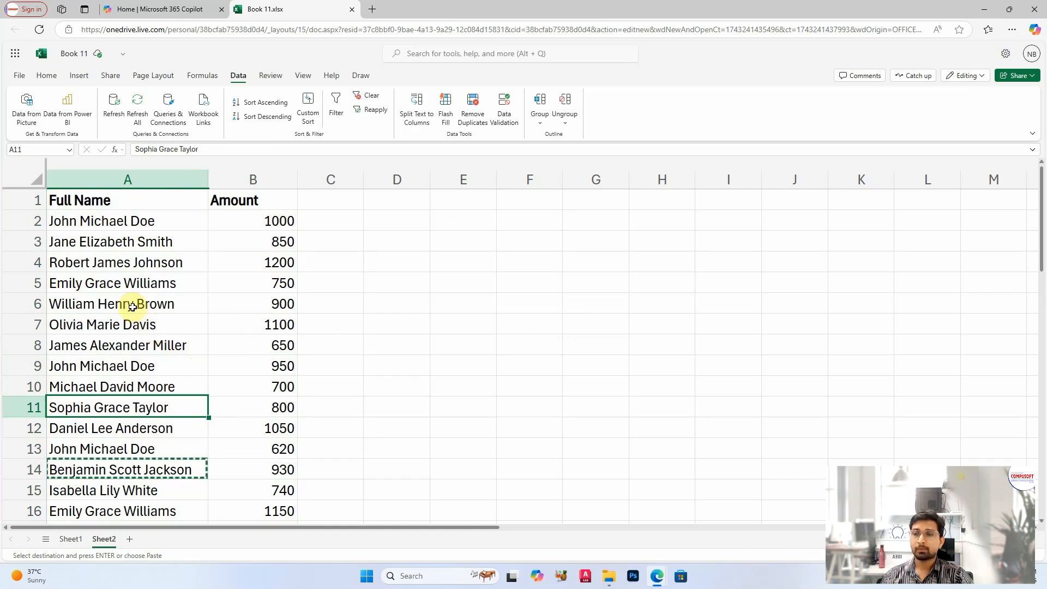
{"action": "left_click_drag", "start_coordinate": [89, 263], "coordinate": [257, 266]}
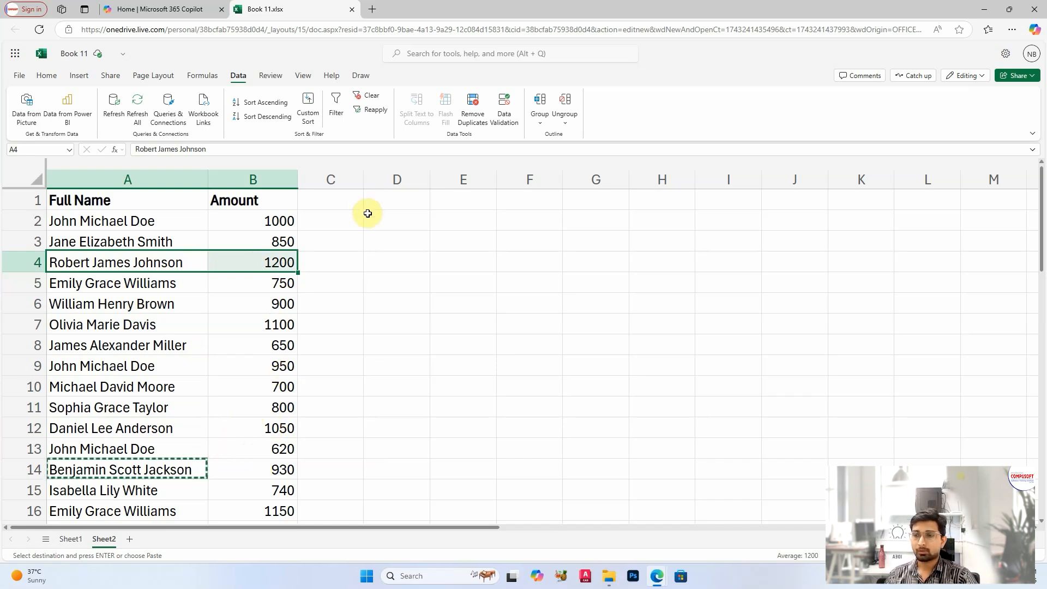
{"action": "left_click", "coordinate": [201, 327]}
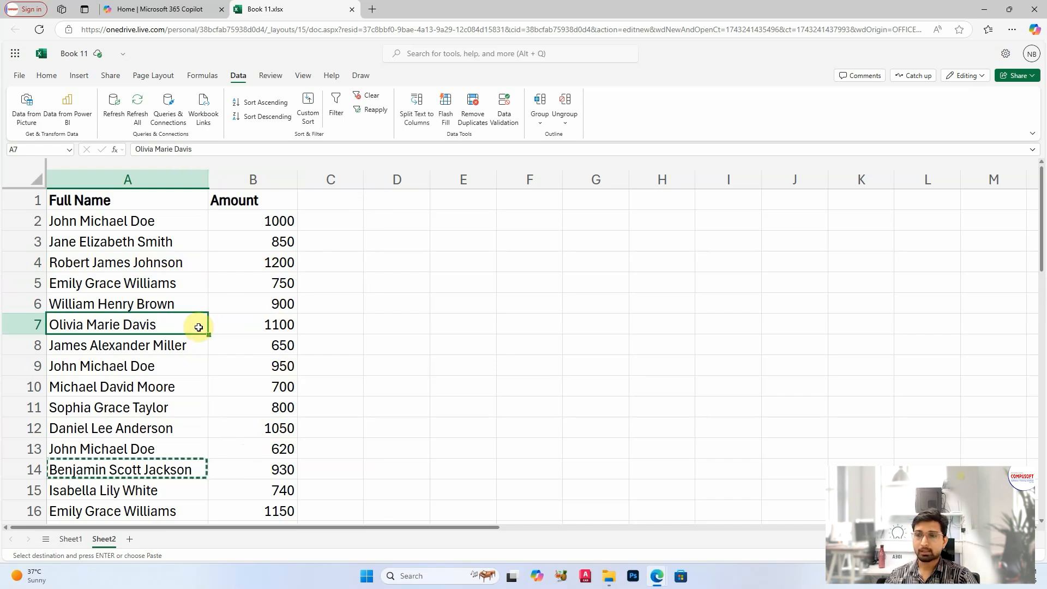
- Run Remove Duplicates on the whole table, comparing only the Full Name column and treating the first row as headers
{"action": "key", "text": "ctrl+a"}
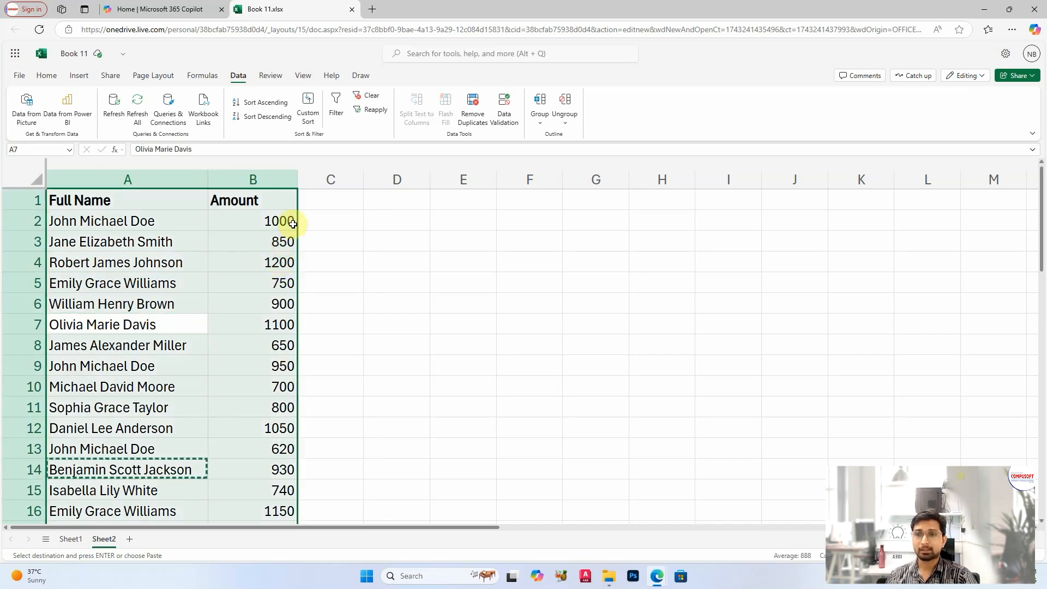
{"action": "left_click", "coordinate": [479, 125]}
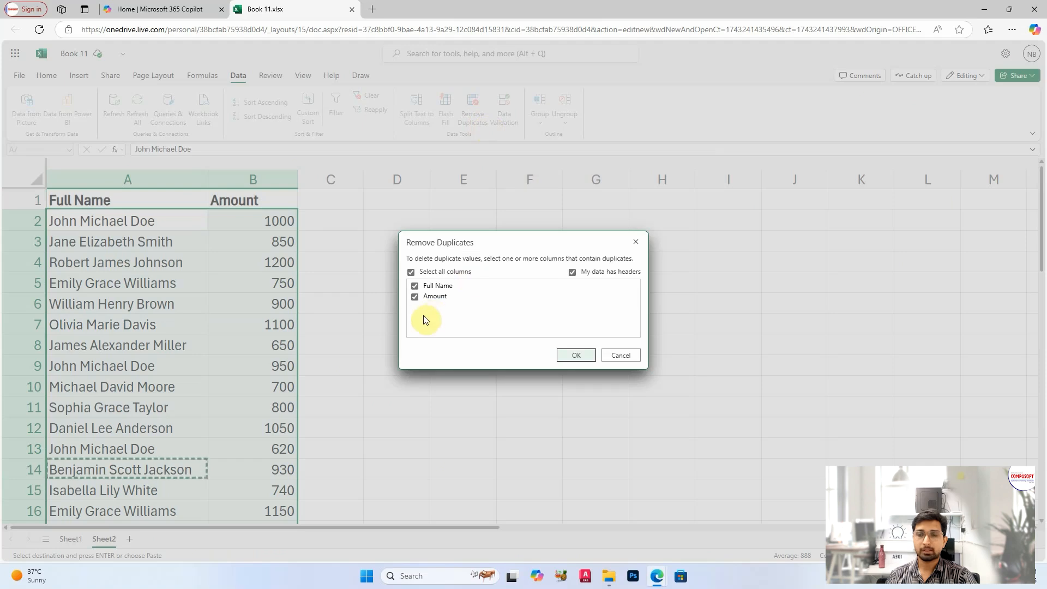
{"action": "left_click", "coordinate": [415, 297]}
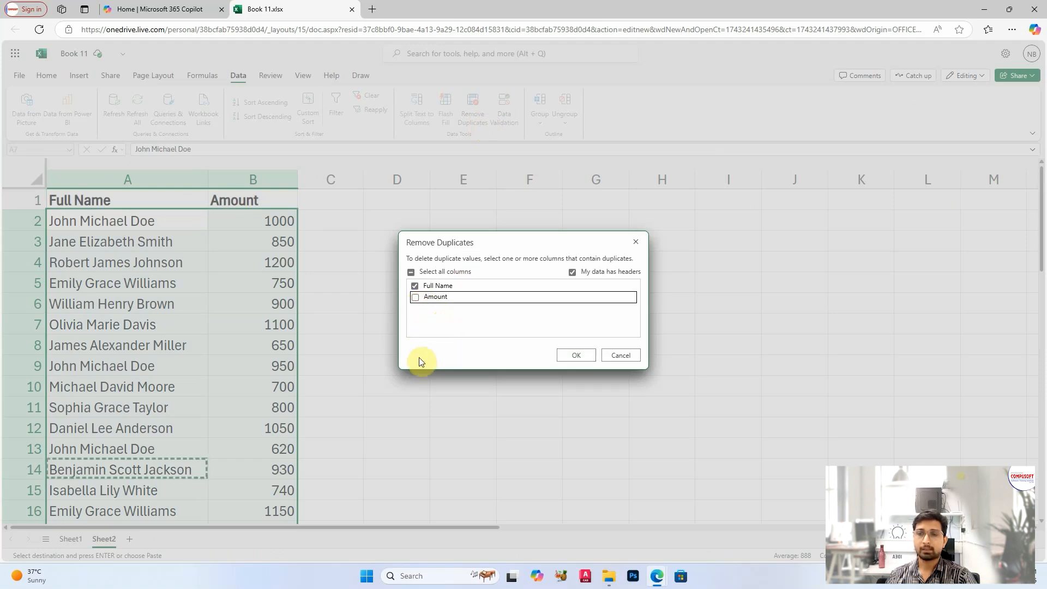
{"action": "left_click", "coordinate": [577, 355]}
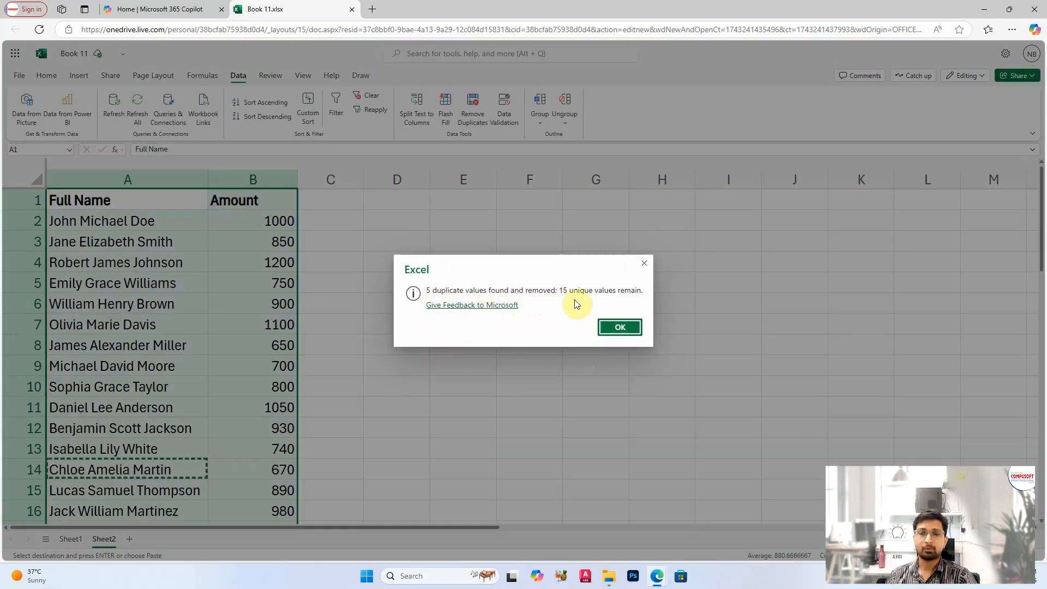
{"action": "left_click", "coordinate": [620, 327]}
{"action": "scroll", "coordinate": [276, 334], "scroll_direction": "down", "scroll_amount": 4}
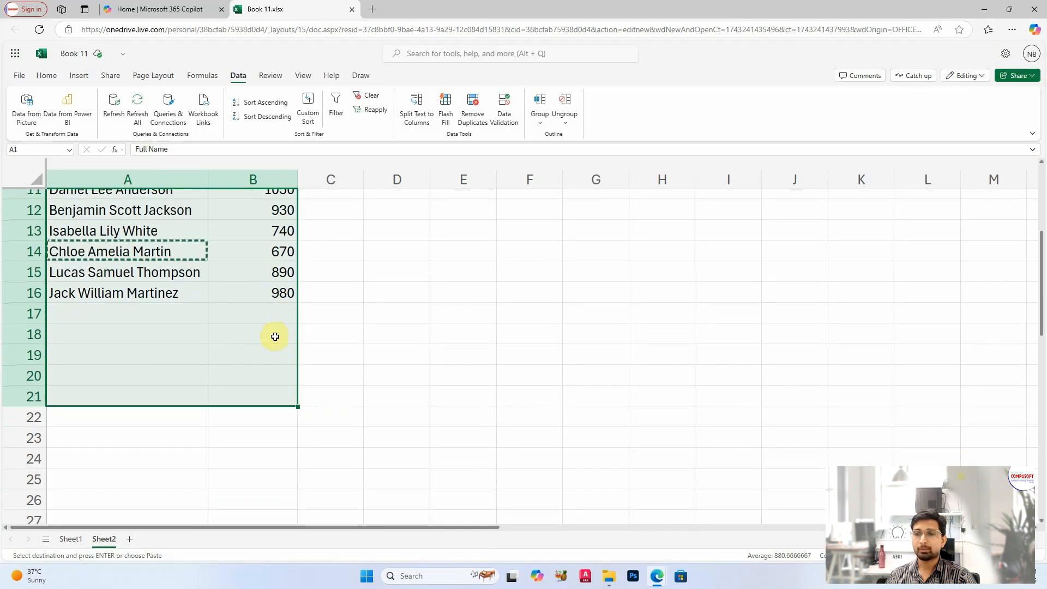
{"action": "scroll", "coordinate": [281, 342], "scroll_direction": "up", "scroll_amount": 4}
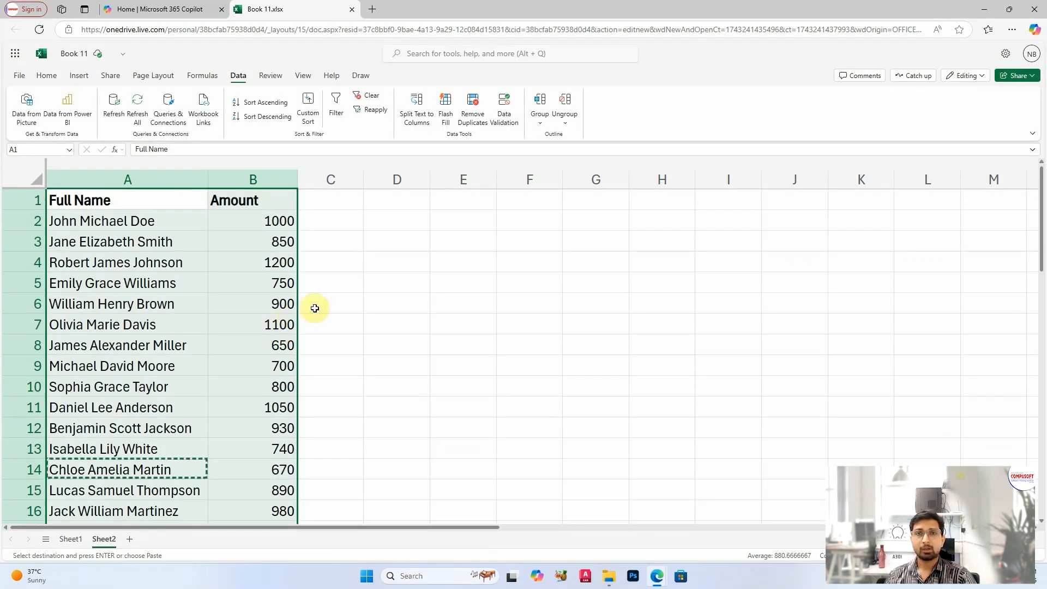
{"action": "left_click", "coordinate": [376, 330]}
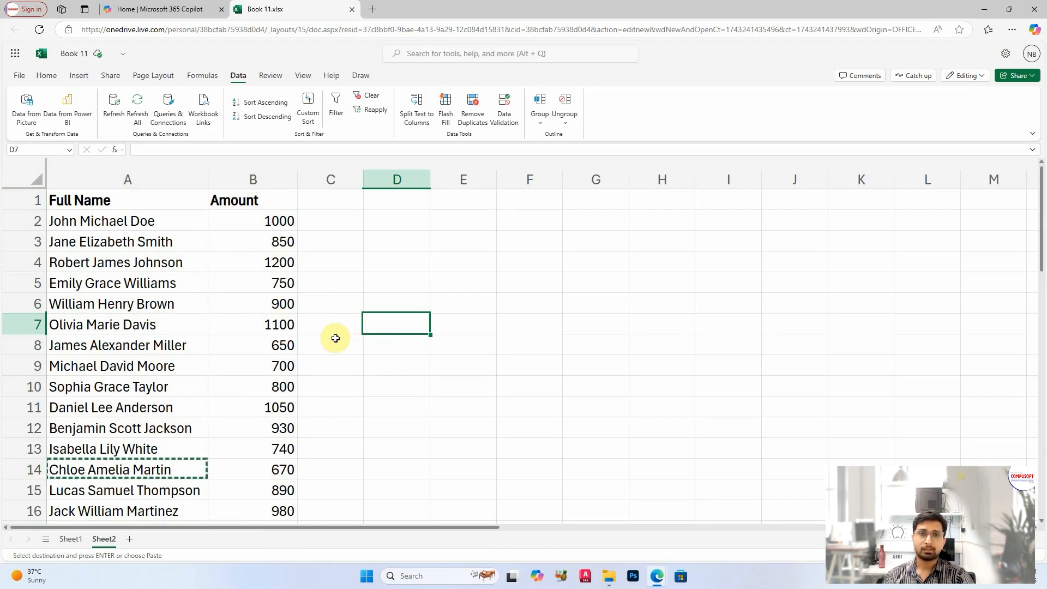
{"action": "left_click", "coordinate": [312, 340]}
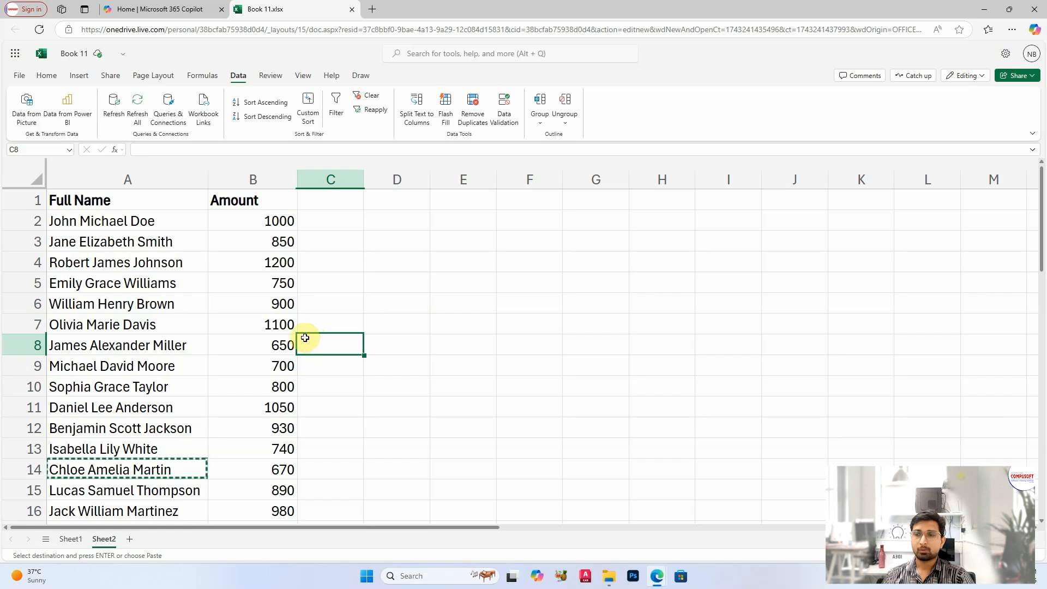
{"action": "left_click", "coordinate": [223, 288]}
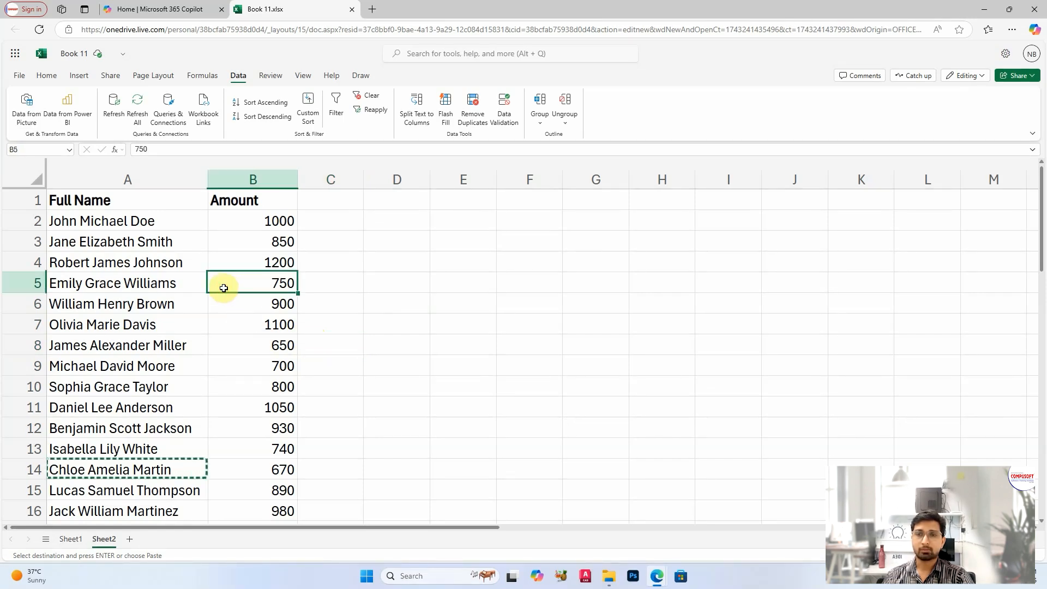
{"action": "left_click", "coordinate": [314, 285]}
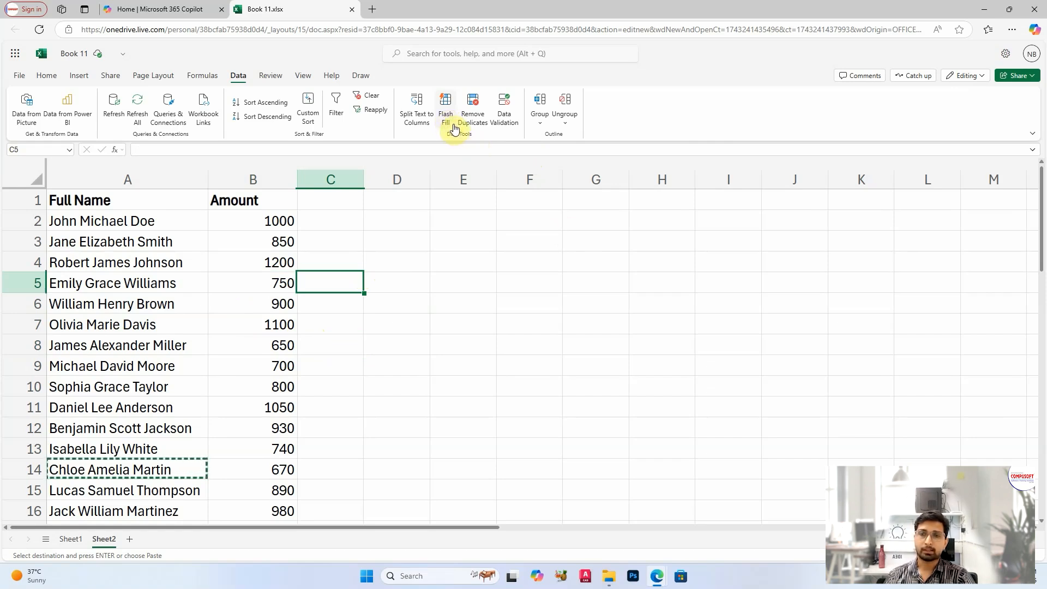
{"action": "left_click", "coordinate": [421, 329]}
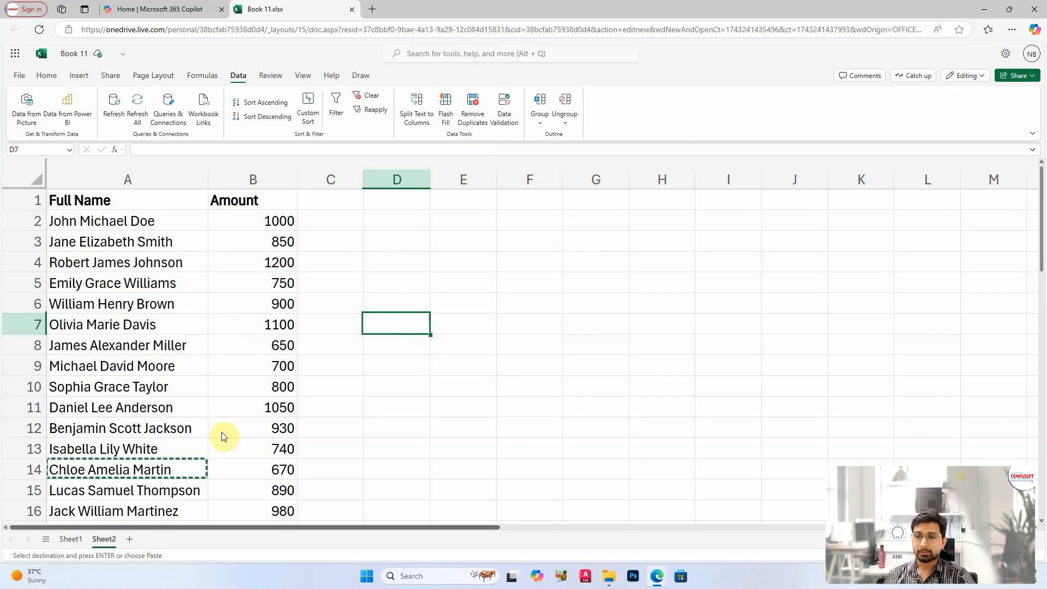
- Undo the splitting of the full names on Sheet1 and widen column A
{"action": "left_click", "coordinate": [70, 539]}
{"action": "left_click", "coordinate": [221, 342]}
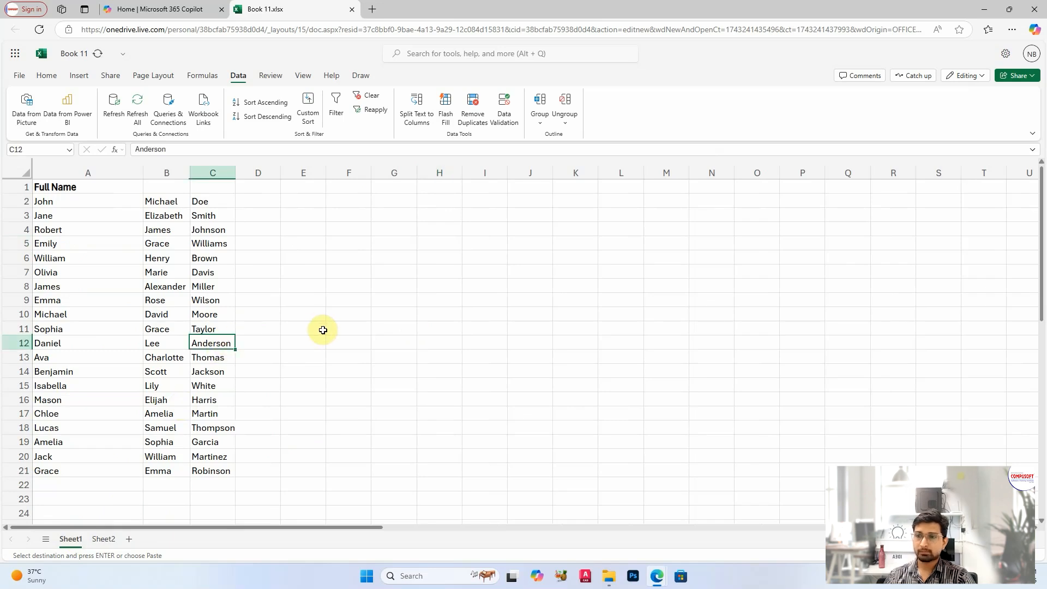
{"action": "key", "text": "ctrl+z"}
{"action": "left_click", "coordinate": [133, 243]}
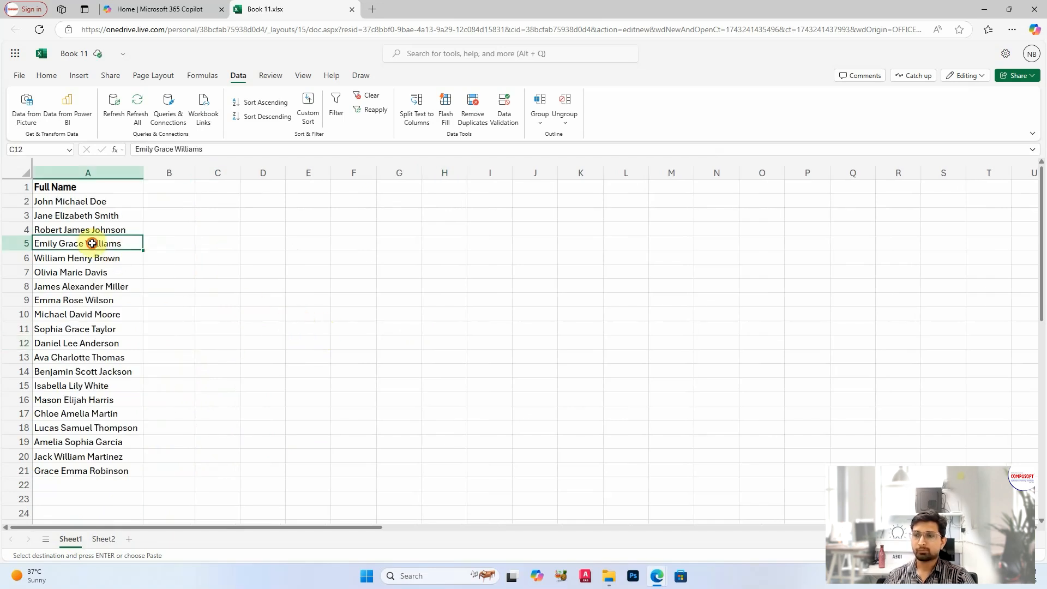
{"action": "left_click_drag", "start_coordinate": [140, 174], "coordinate": [184, 172]}
{"action": "left_click", "coordinate": [149, 314]}
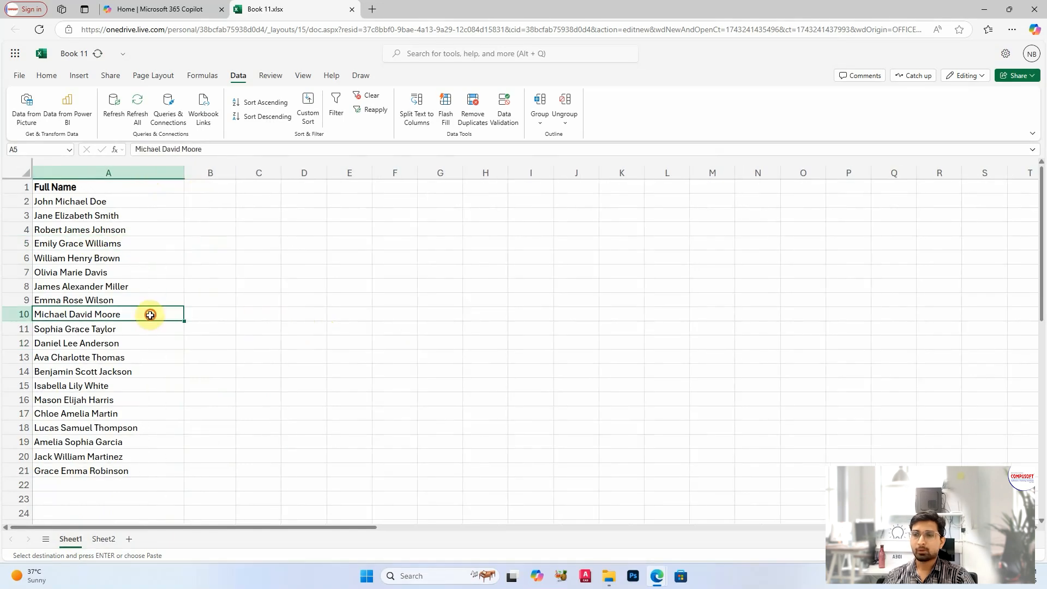
- Add the header "Father Name" in cell B1 and widen column B to fit it
{"action": "left_click", "coordinate": [213, 186]}
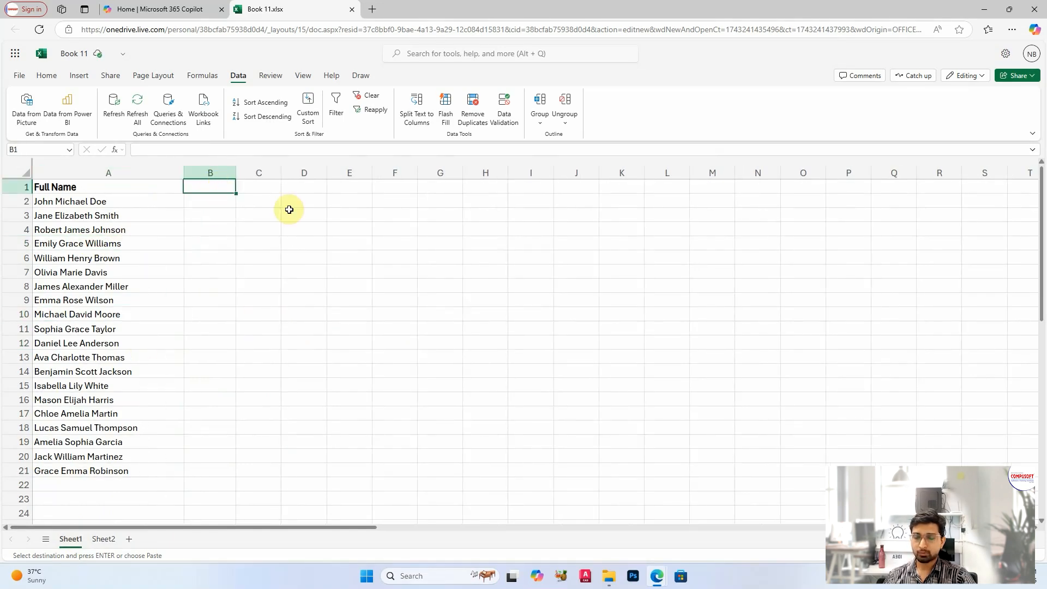
{"action": "type", "text": "Father"}
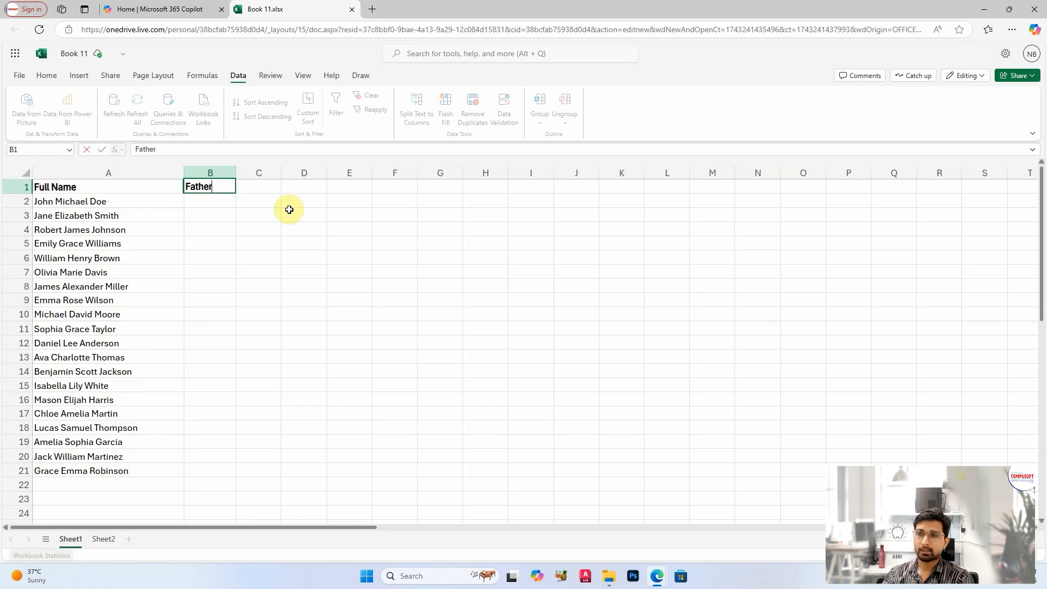
{"action": "type", "text": " Name"}
{"action": "key", "text": "Return"}
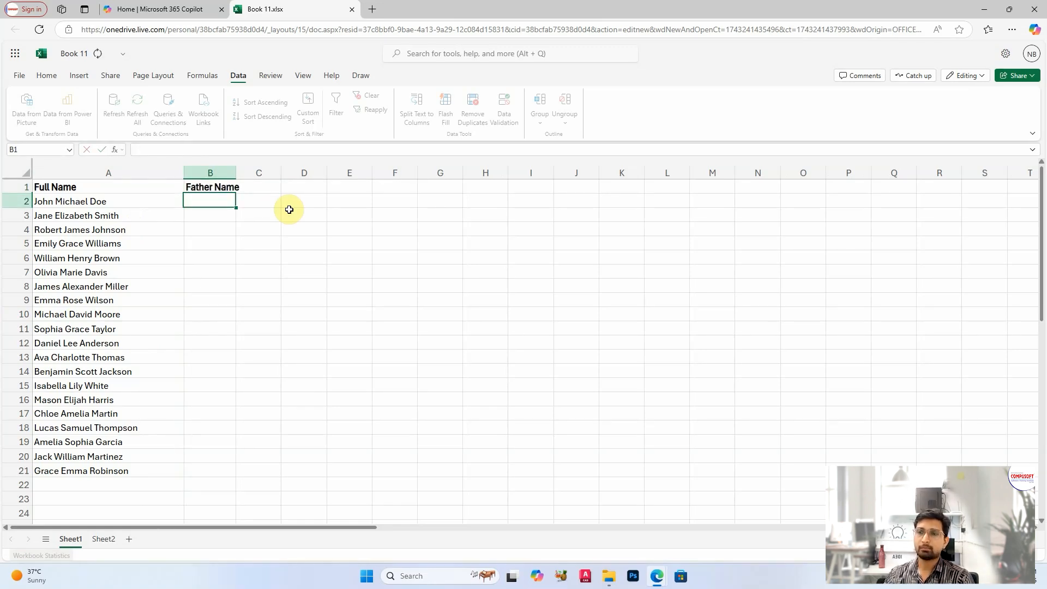
{"action": "left_click_drag", "start_coordinate": [238, 171], "coordinate": [285, 172]}
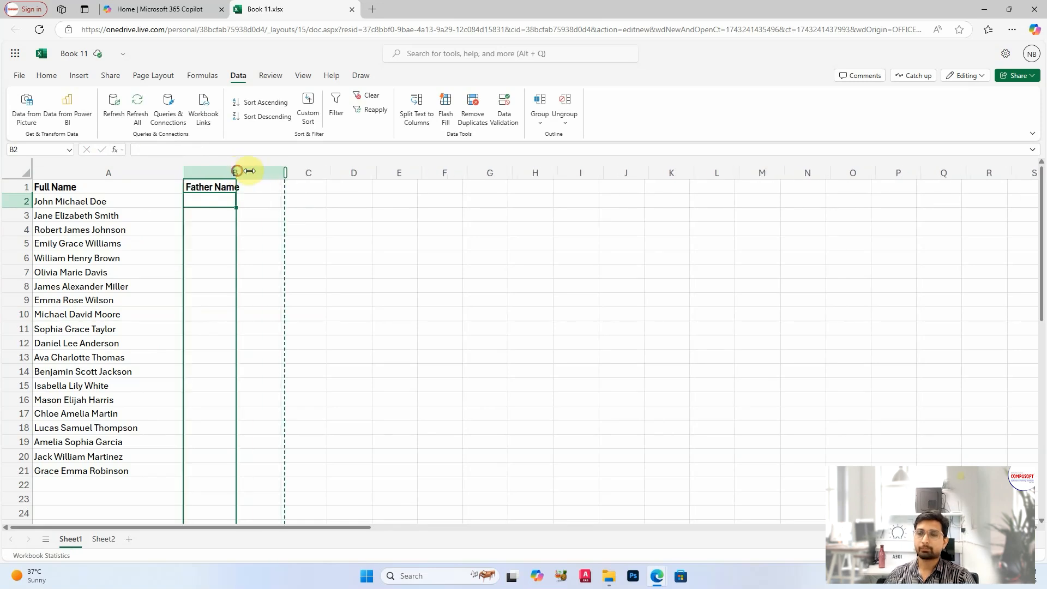
{"action": "left_click", "coordinate": [287, 250]}
{"action": "left_click_drag", "start_coordinate": [208, 204], "coordinate": [239, 469]}
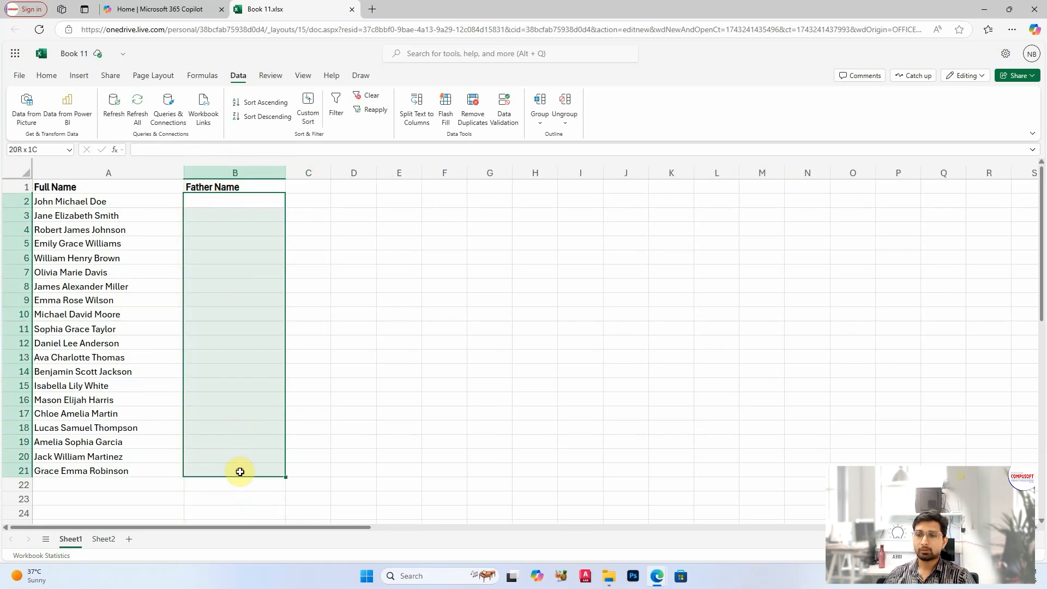
{"action": "left_click", "coordinate": [226, 207]}
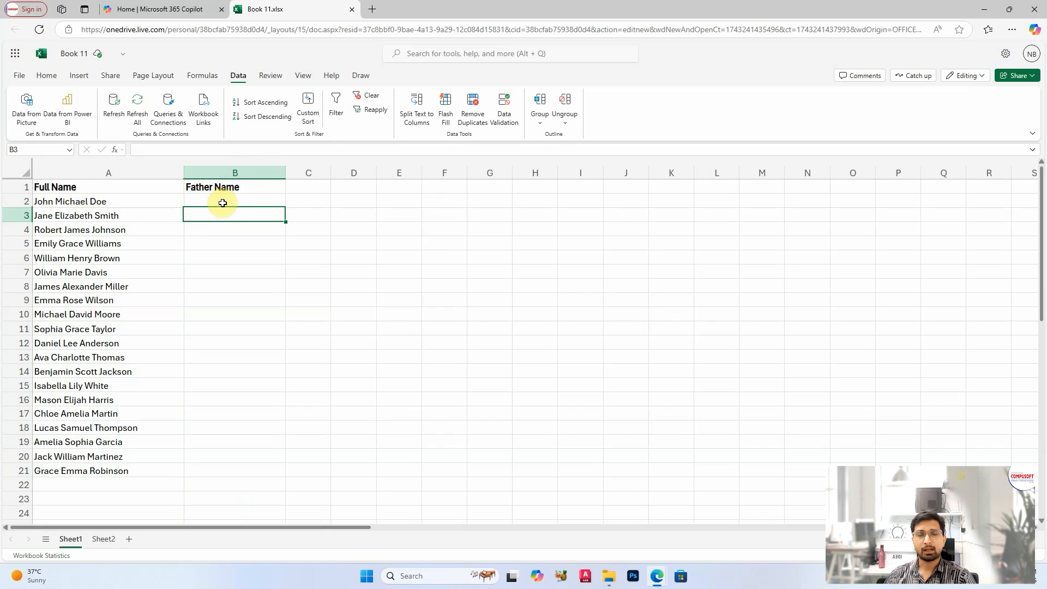
{"action": "left_click", "coordinate": [238, 255]}
{"action": "left_click", "coordinate": [229, 202]}
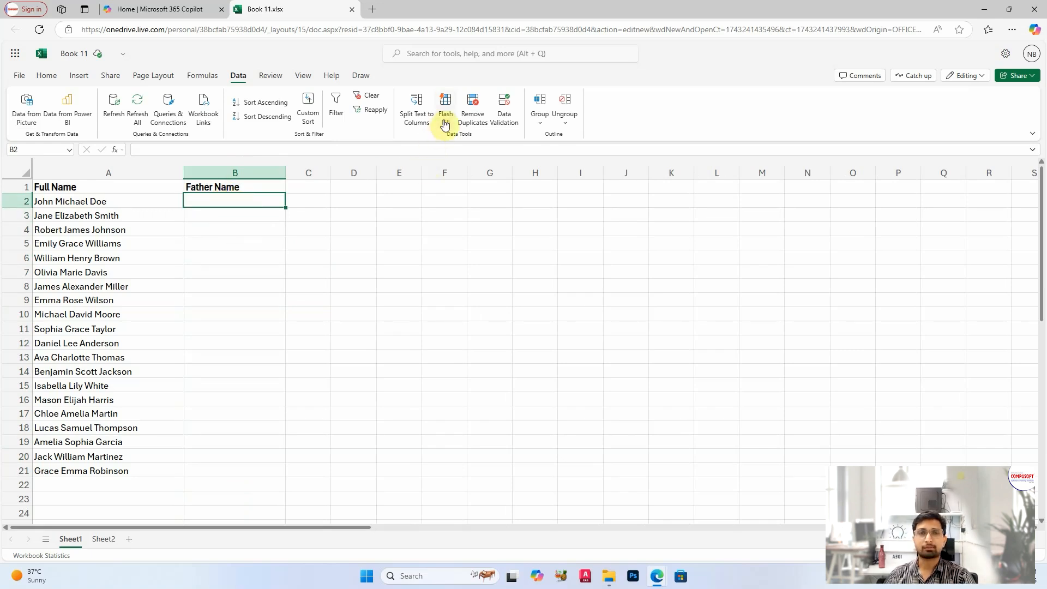
{"action": "left_click", "coordinate": [306, 316]}
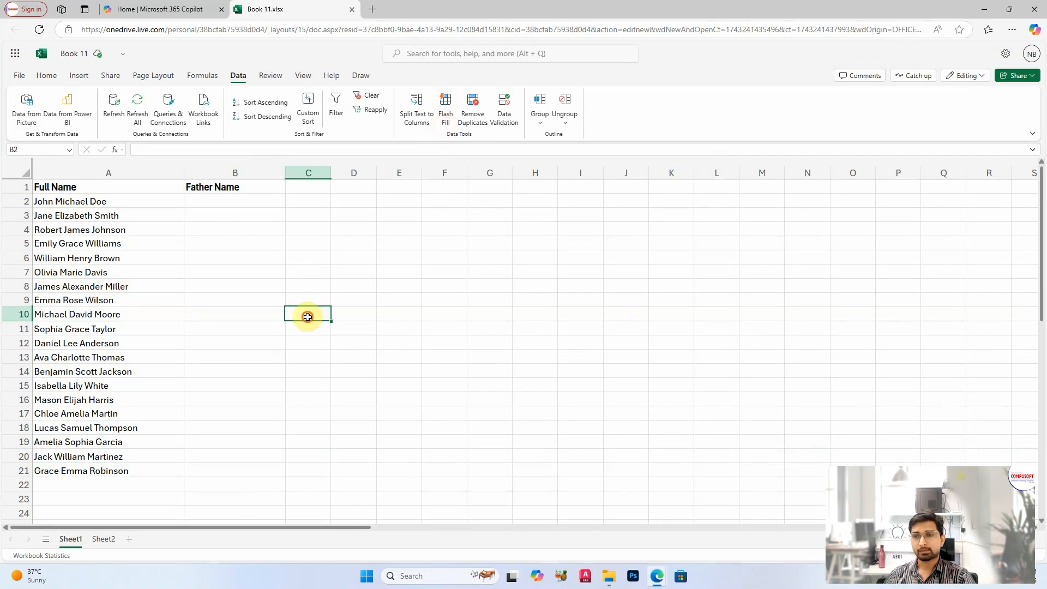
- Enter the middle name from cell A2 into cell B2 as the pattern example
{"action": "left_click", "coordinate": [225, 200]}
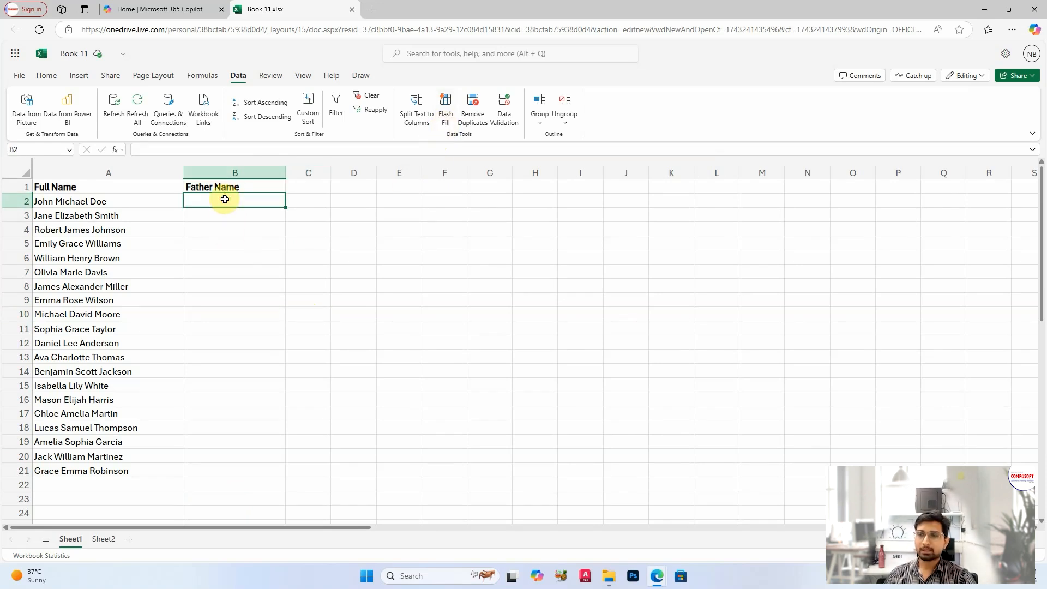
{"action": "type", "text": "Mich"}
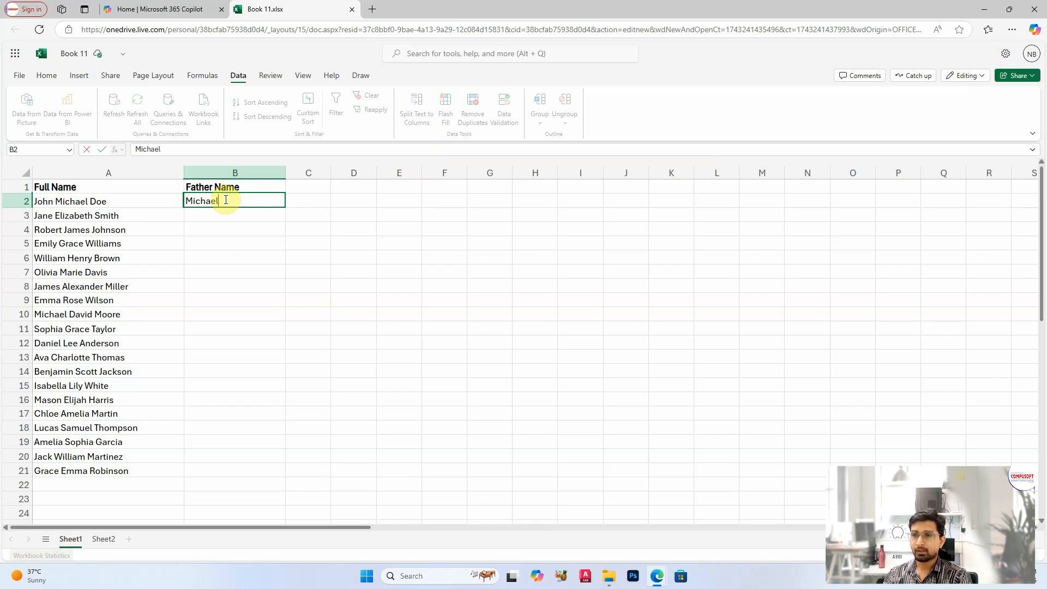
{"action": "type", "text": "ael"}
{"action": "key", "text": "Return"}
- Flash Fill the selected range B2:B21 with the middle names, and undo the fill
{"action": "left_click", "coordinate": [230, 202]}
{"action": "left_click_drag", "start_coordinate": [230, 201], "coordinate": [263, 468]}
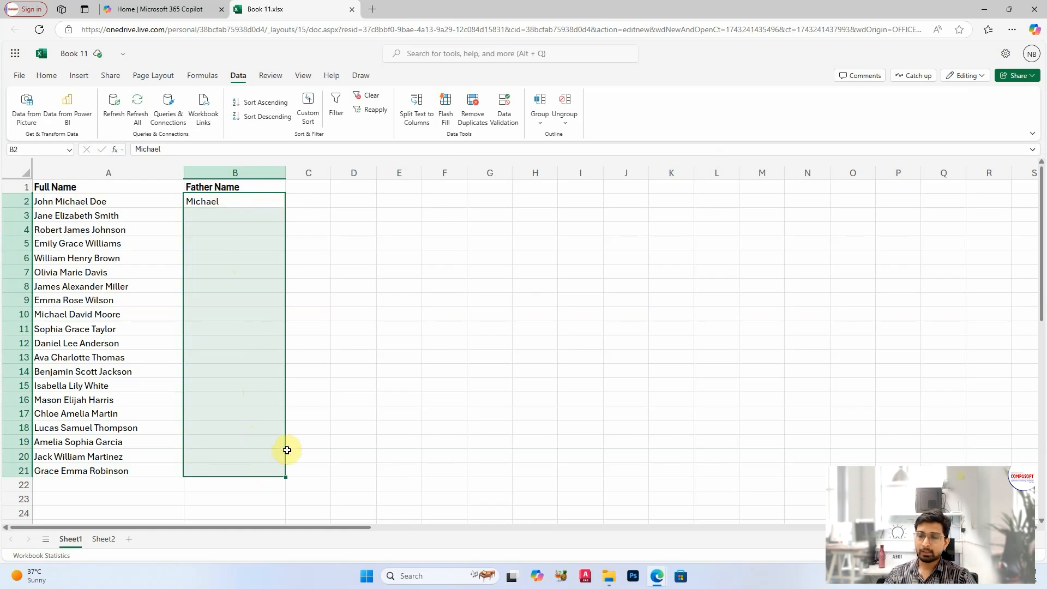
{"action": "key", "text": "ctrl+e"}
{"action": "left_click", "coordinate": [379, 309]}
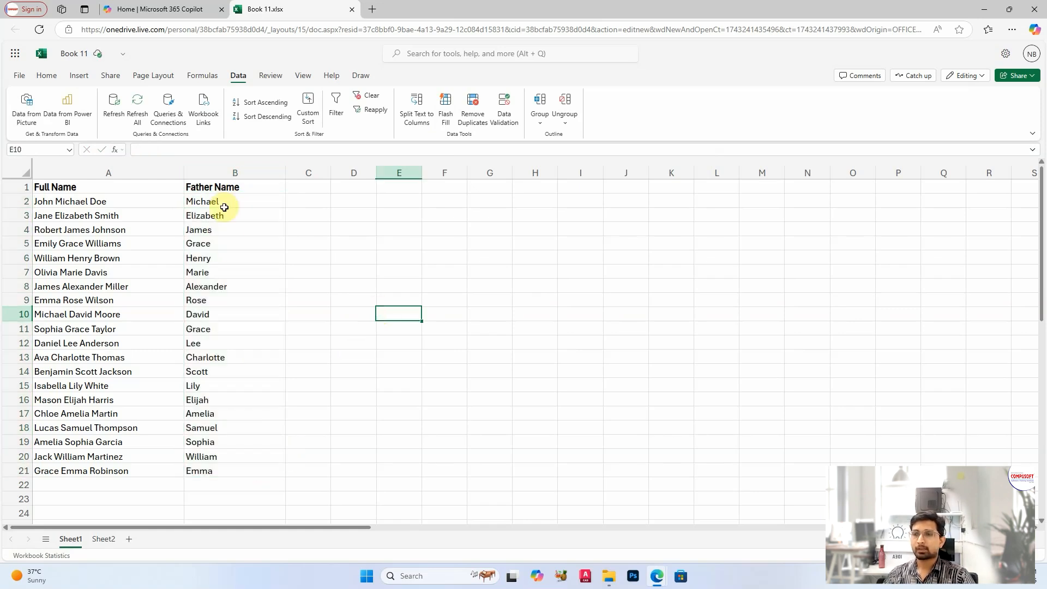
{"action": "left_click_drag", "start_coordinate": [224, 207], "coordinate": [243, 470]}
{"action": "left_click", "coordinate": [460, 367]}
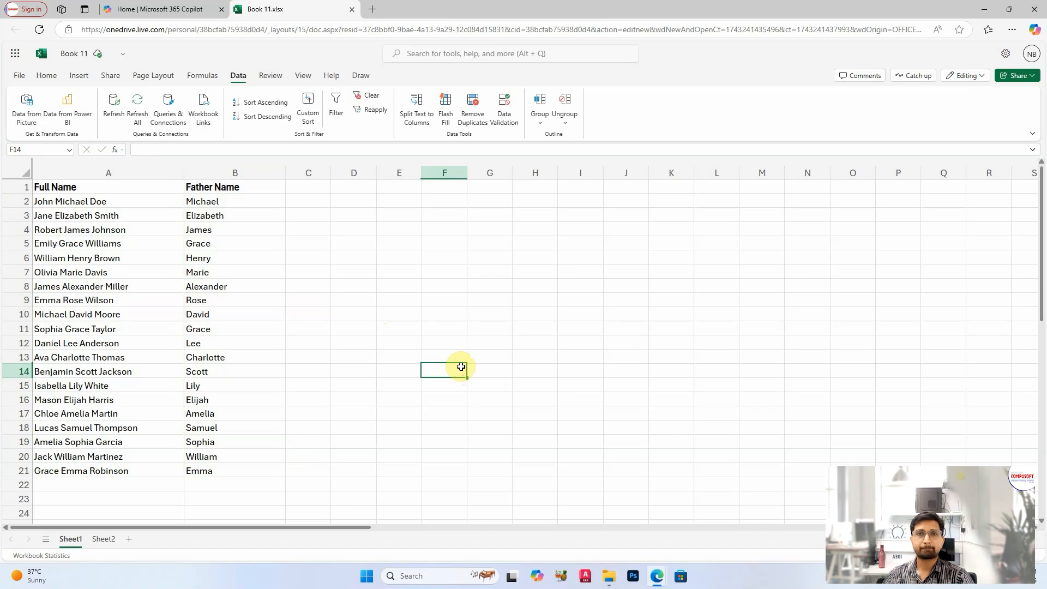
{"action": "key", "text": "ctrl+z"}
{"action": "left_click", "coordinate": [290, 284]}
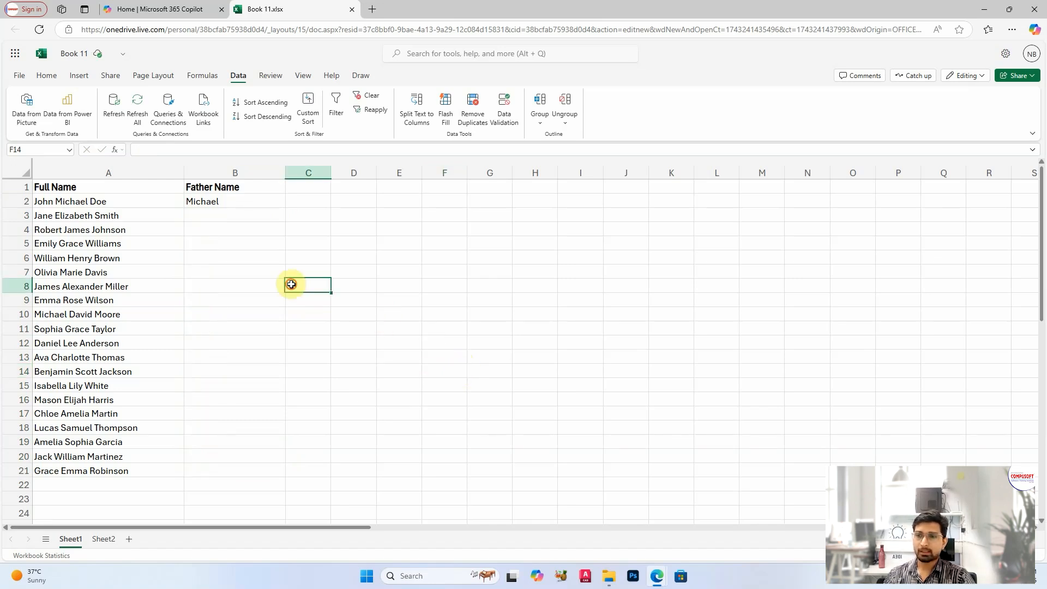
- Flash Fill the Father Name column with only the example cell B2 selected
{"action": "left_click", "coordinate": [204, 215]}
{"action": "left_click", "coordinate": [249, 199]}
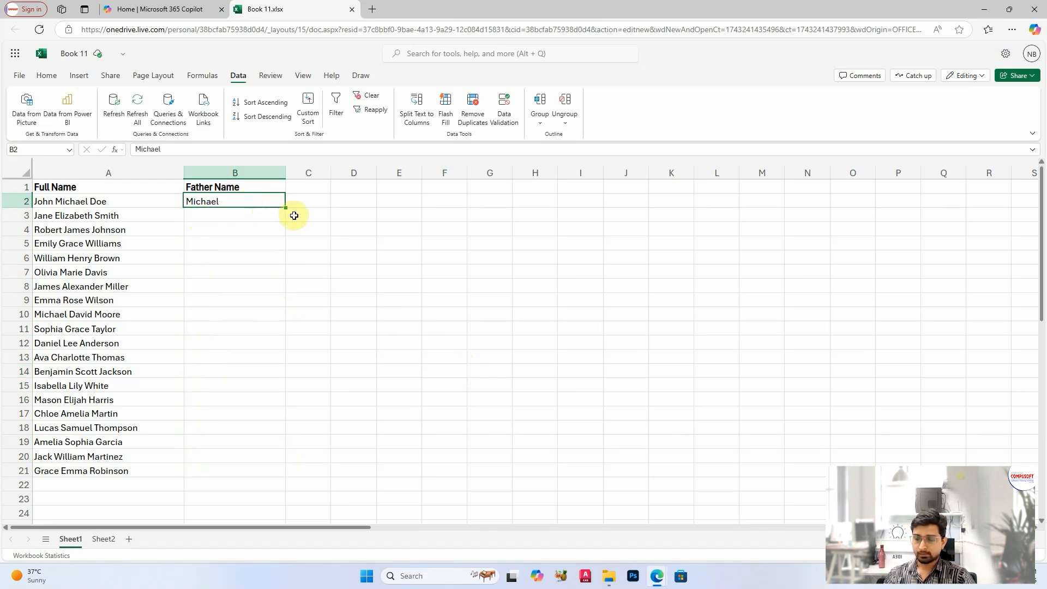
{"action": "key", "text": "ctrl+e"}
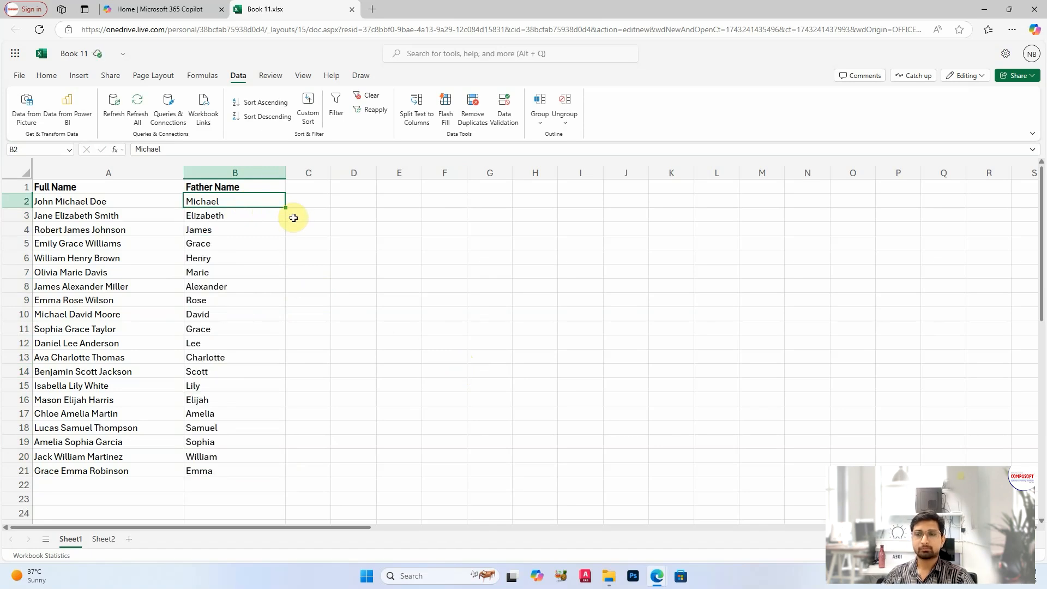
{"action": "left_click", "coordinate": [254, 284]}
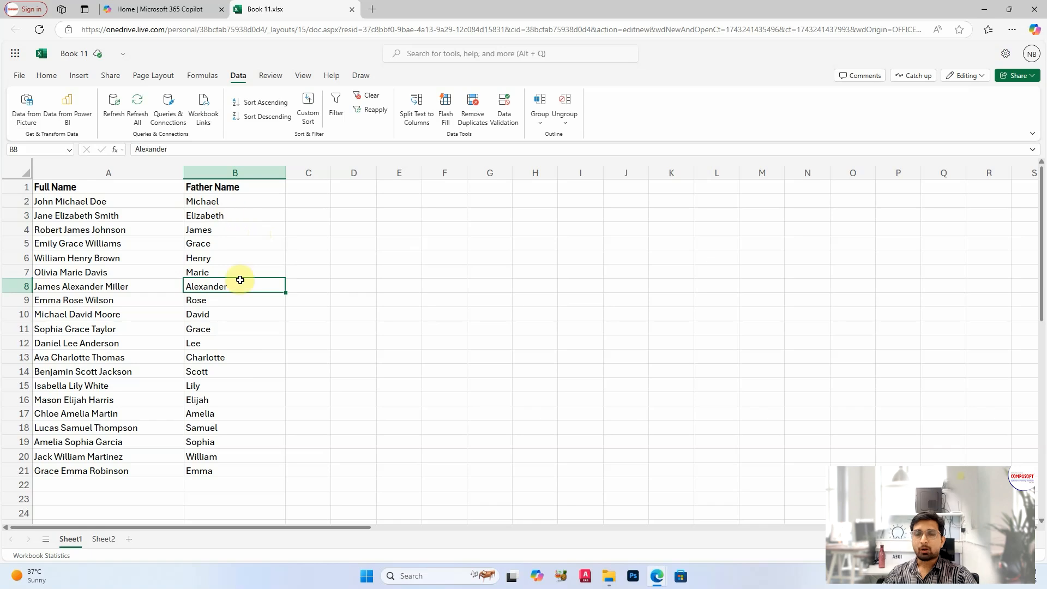
{"action": "left_click", "coordinate": [253, 370]}
- Widen column C and enter the header "Abbr" in cell C1
{"action": "left_click", "coordinate": [325, 186]}
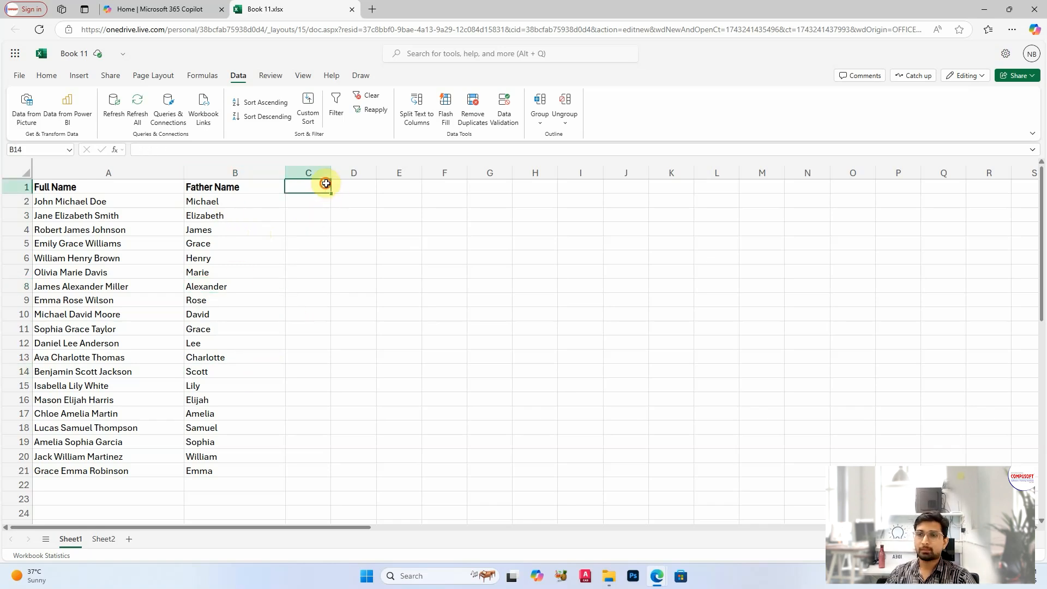
{"action": "left_click_drag", "start_coordinate": [331, 173], "coordinate": [383, 173]}
{"action": "left_click", "coordinate": [346, 269]}
{"action": "left_click", "coordinate": [327, 193]}
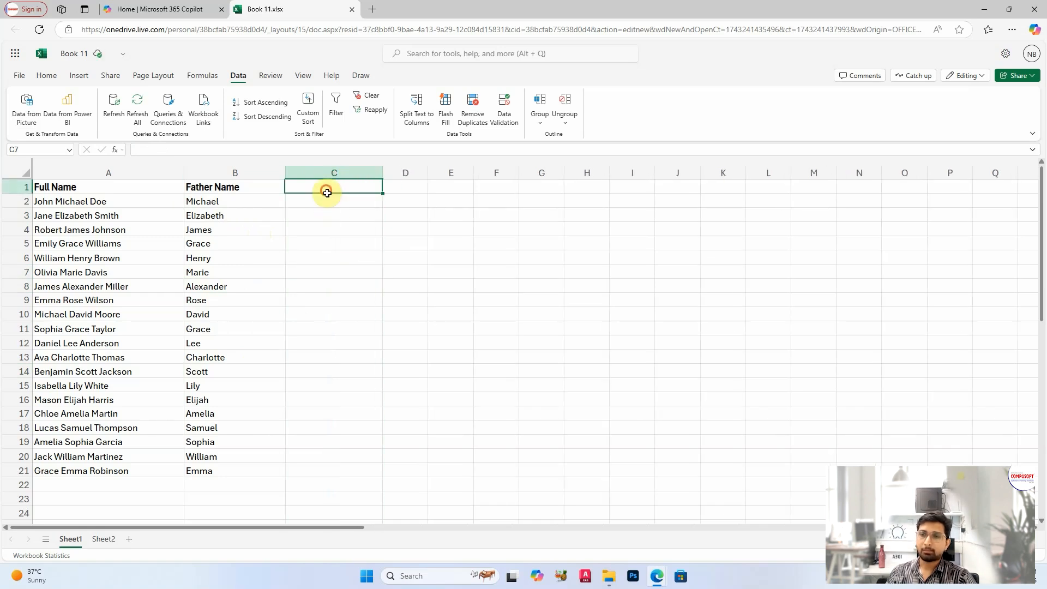
{"action": "type", "text": "Abbr"}
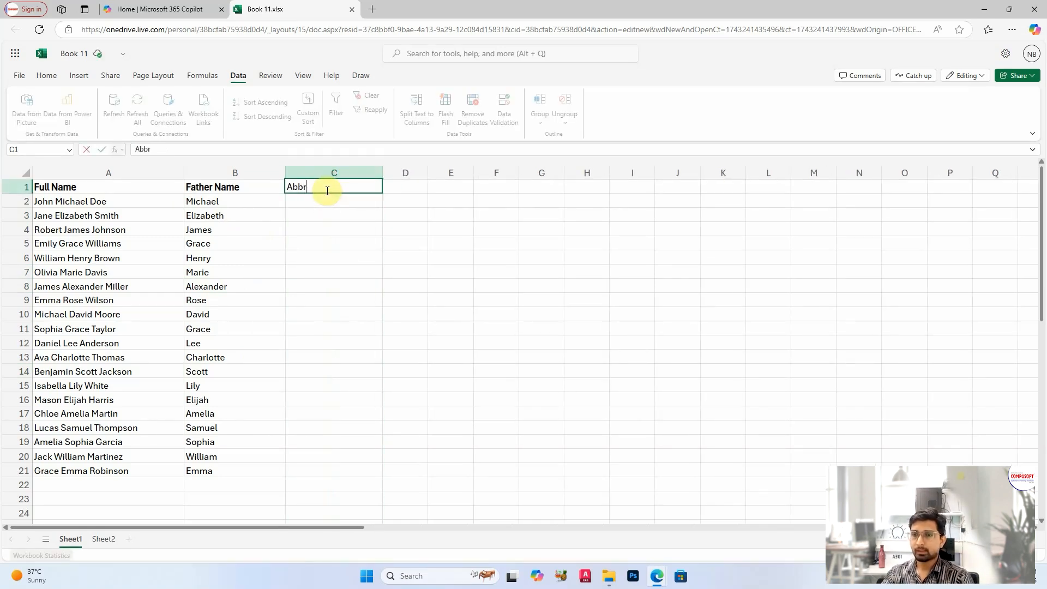
{"action": "key", "text": "Return"}
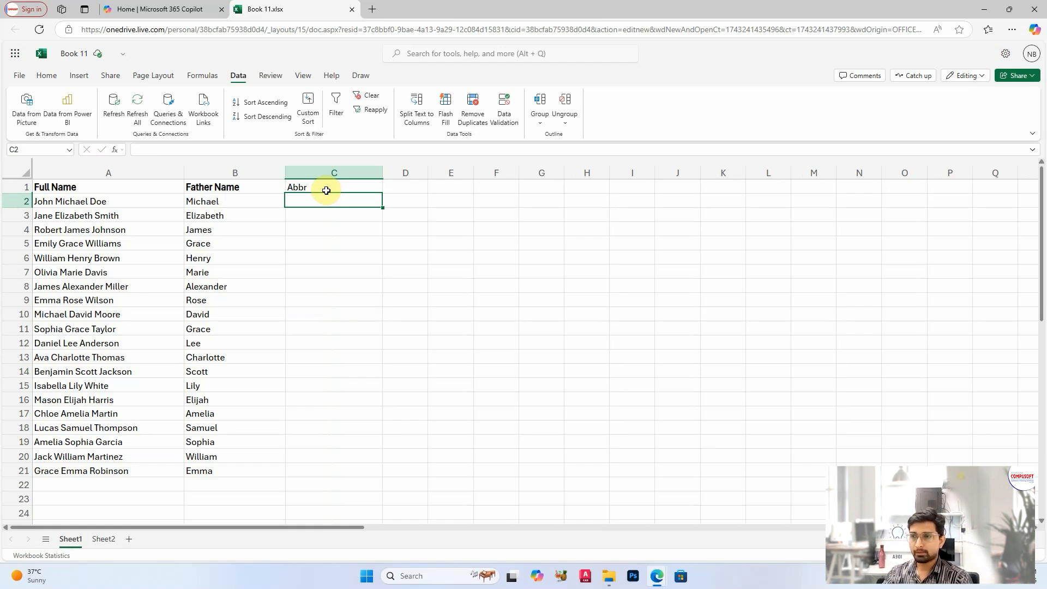
- Enter the initials "JMD" for the name in A2 into cell C2 as the pattern example
{"action": "type", "text": "JM"}
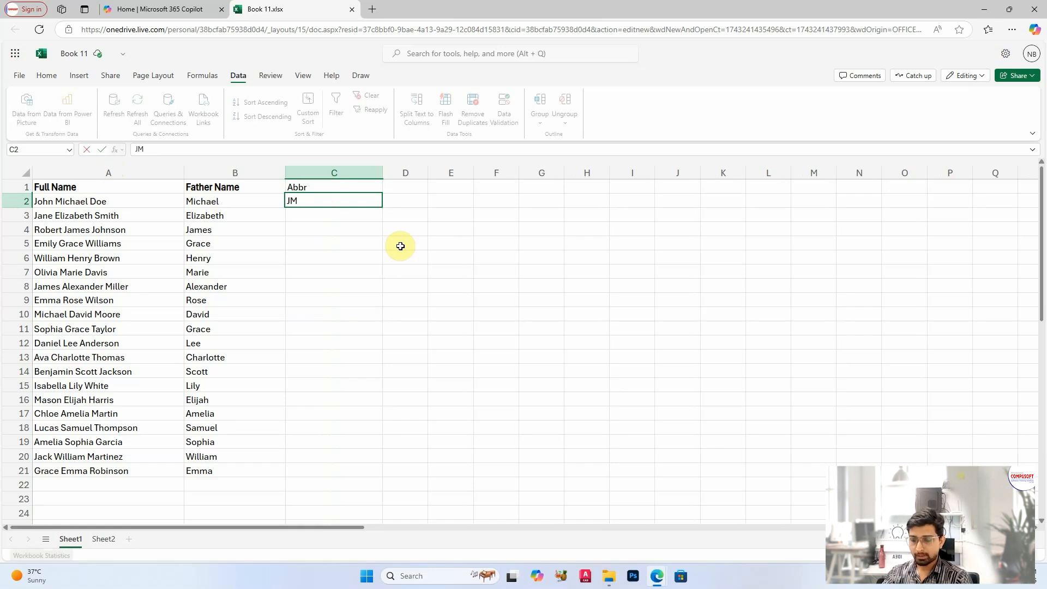
{"action": "type", "text": "D"}
{"action": "key", "text": "Return"}
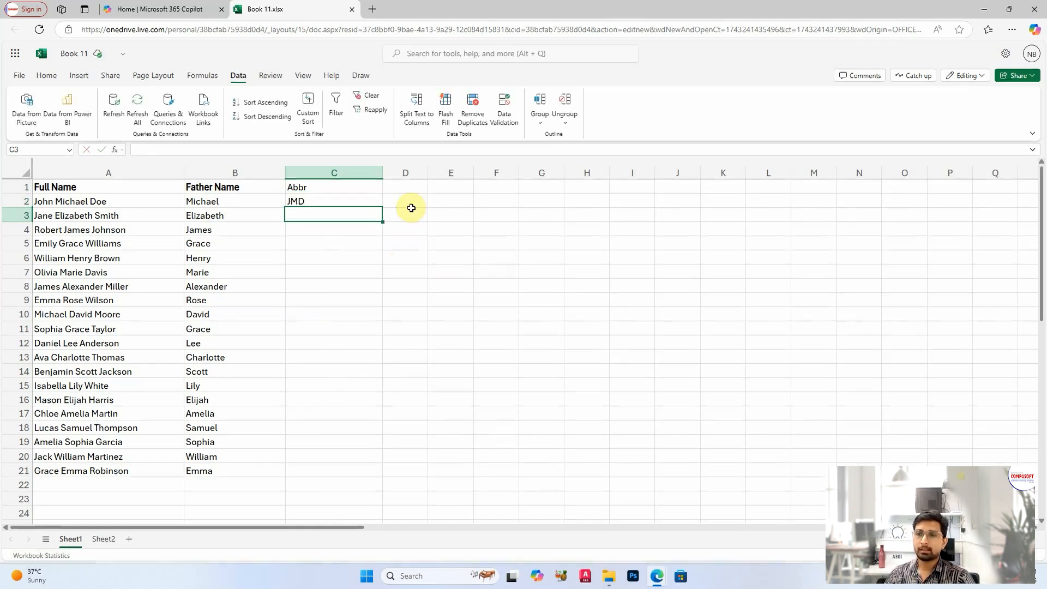
- Flash Fill the Abbr column from the example in cell C2
{"action": "left_click", "coordinate": [355, 200]}
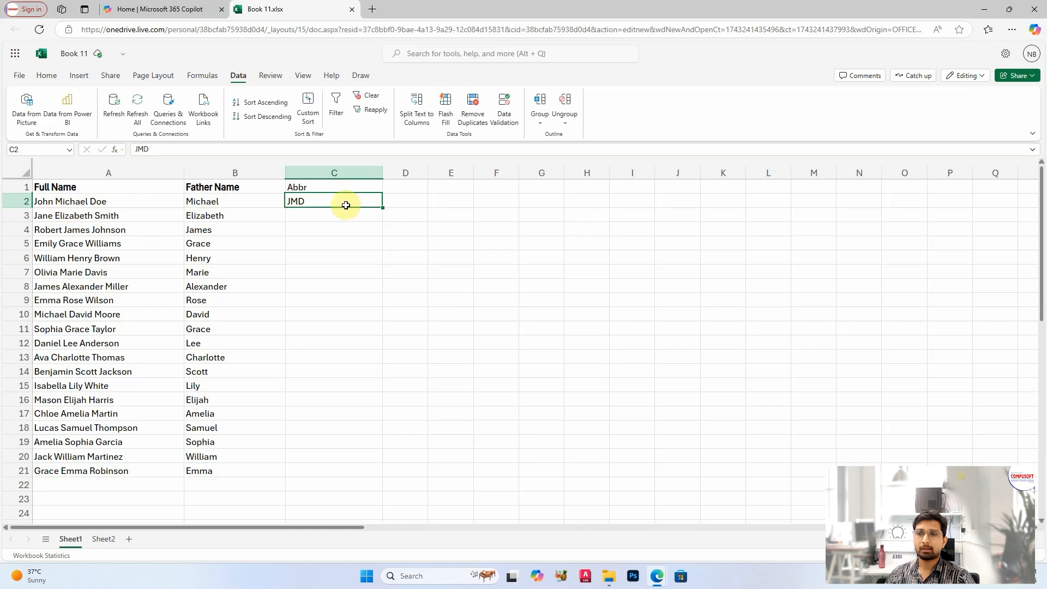
{"action": "left_click_drag", "start_coordinate": [353, 201], "coordinate": [367, 414]}
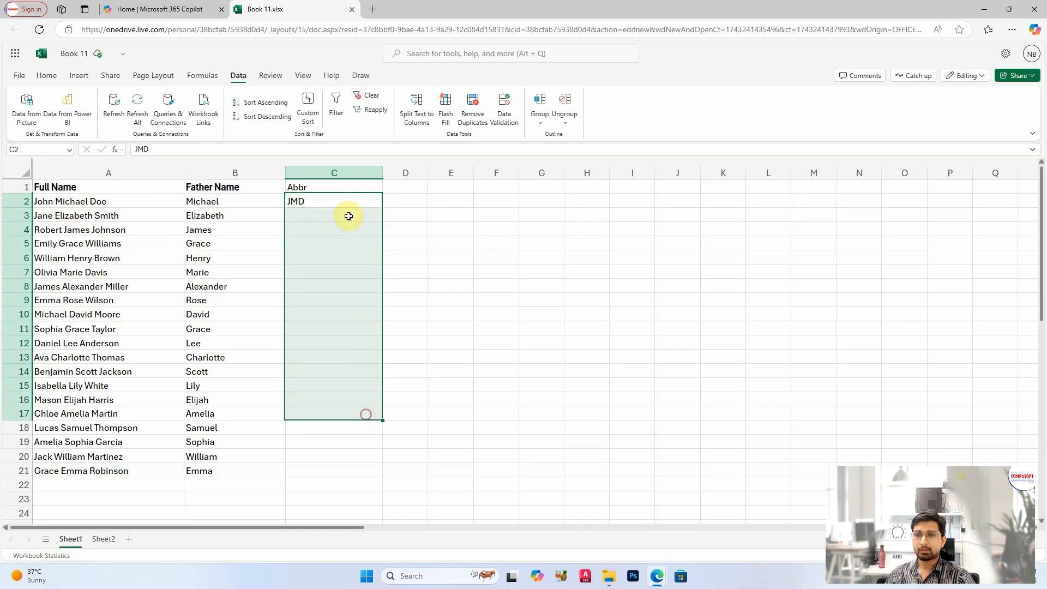
{"action": "left_click", "coordinate": [344, 200]}
{"action": "left_click", "coordinate": [510, 242]}
{"action": "left_click", "coordinate": [331, 206]}
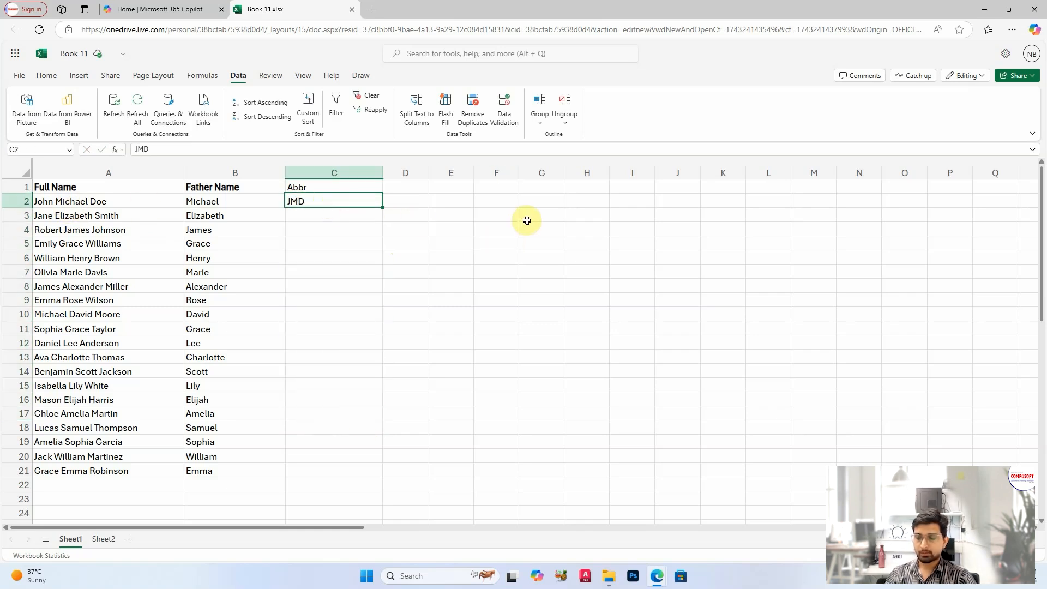
{"action": "key", "text": "ctrl+e"}
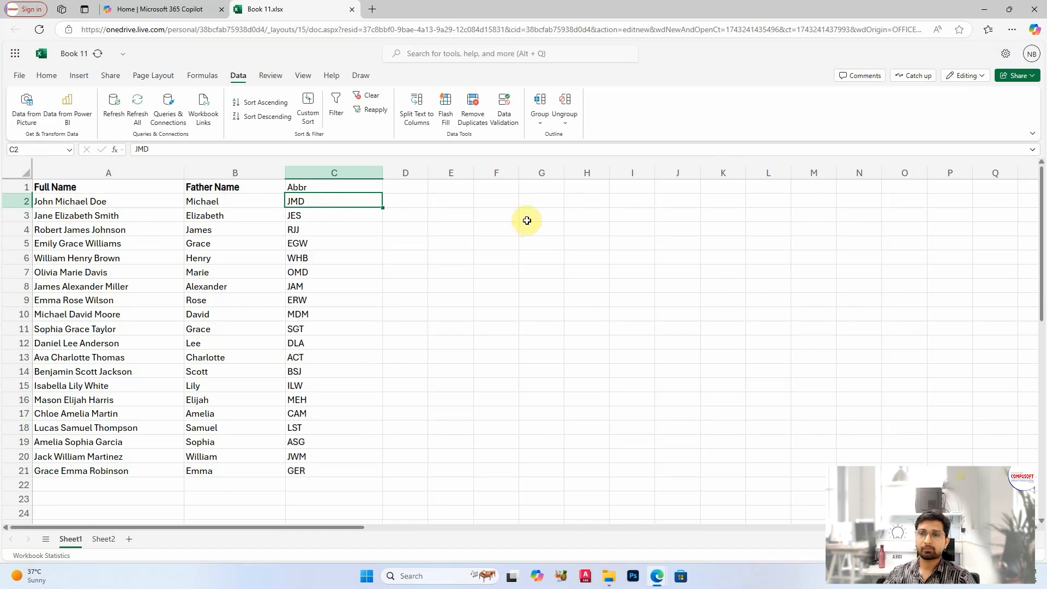
- Compare the filled initials in column C with the full names in column A
{"action": "left_click", "coordinate": [303, 216]}
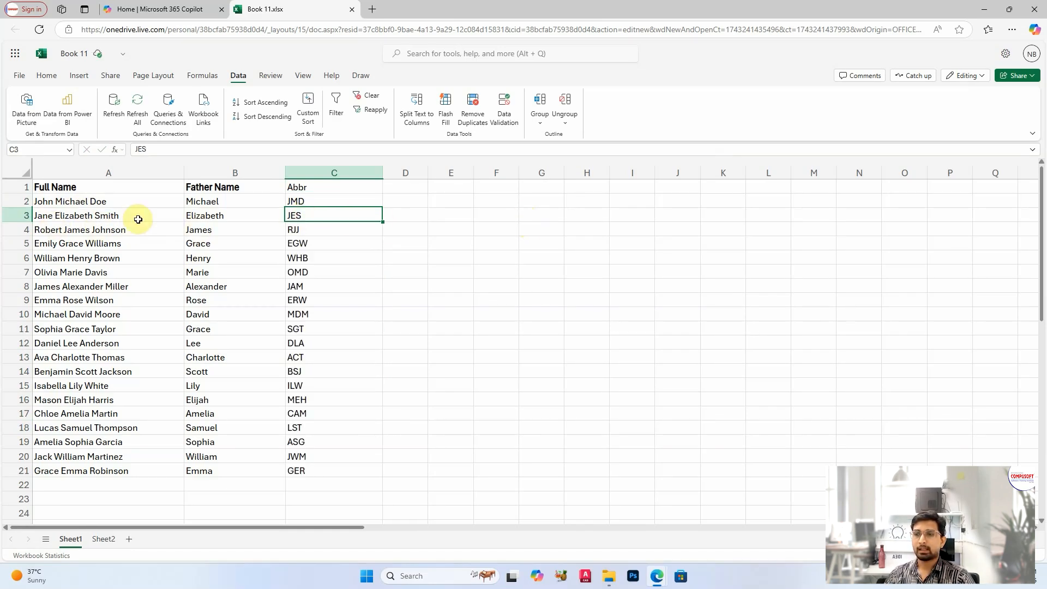
{"action": "left_click", "coordinate": [312, 229]}
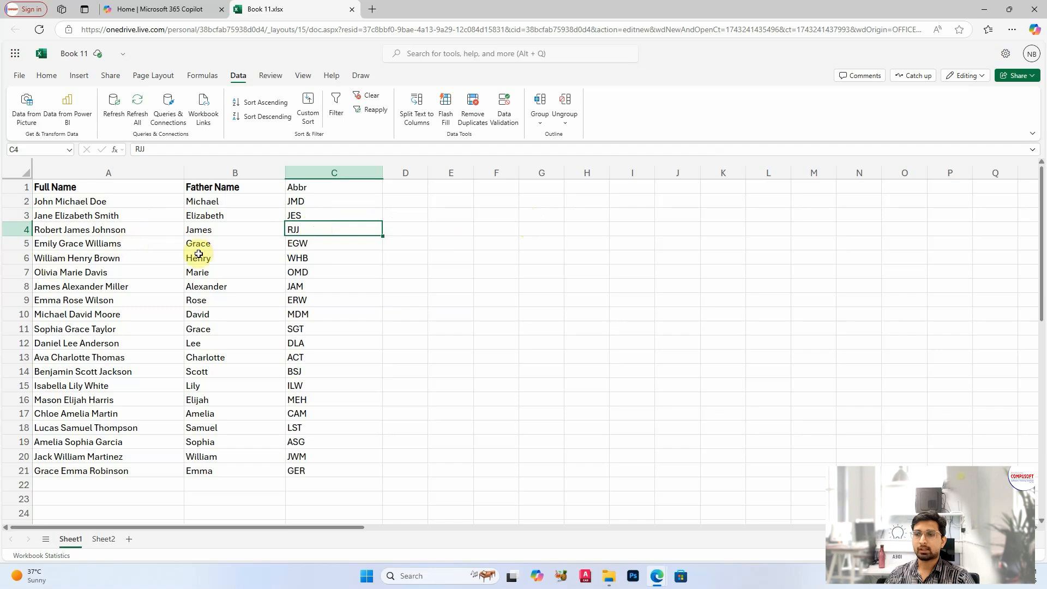
{"action": "left_click", "coordinate": [320, 242]}
{"action": "left_click", "coordinate": [336, 273]}
{"action": "left_click", "coordinate": [345, 315]}
{"action": "left_click", "coordinate": [362, 386]}
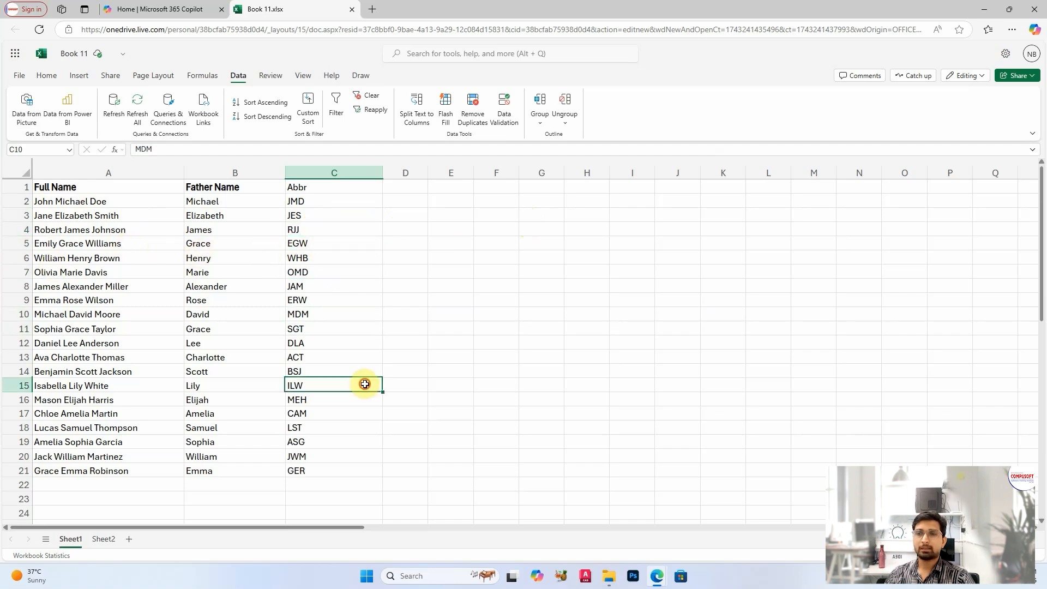
{"action": "left_click", "coordinate": [387, 470]}
- Enter the header "email" in D1 and an example company e-mail address in first.last format for the A2 name in D2
{"action": "left_click", "coordinate": [392, 192]}
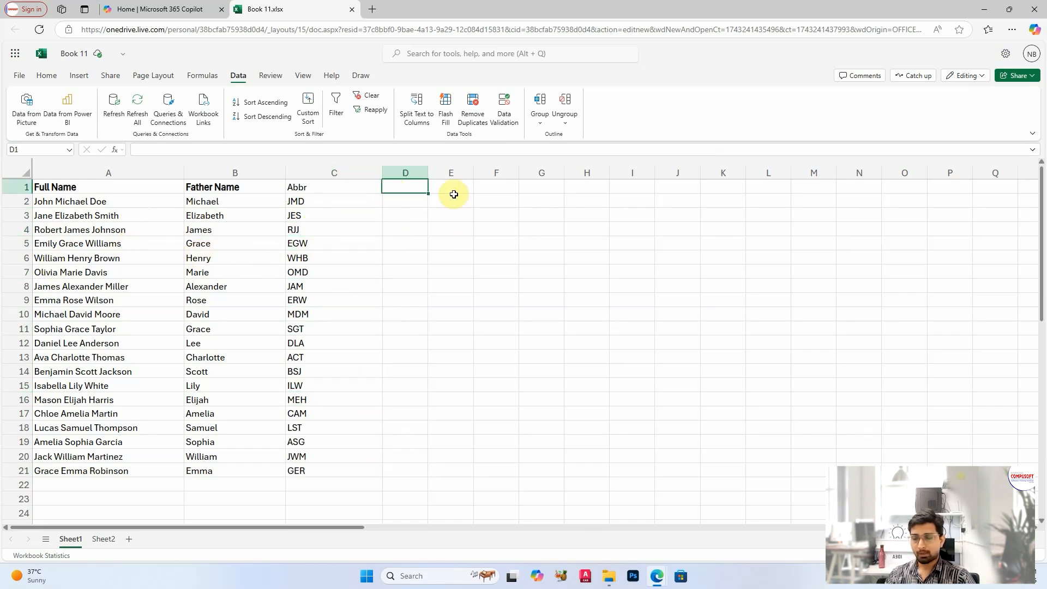
{"action": "type", "text": "email"}
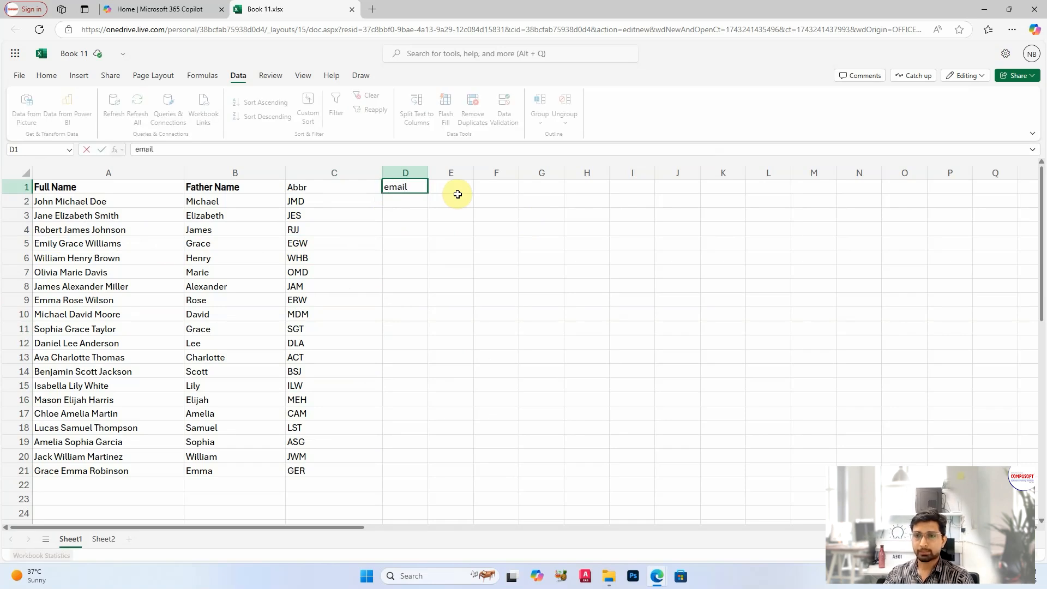
{"action": "key", "text": "Return"}
{"action": "type", "text": "john"}
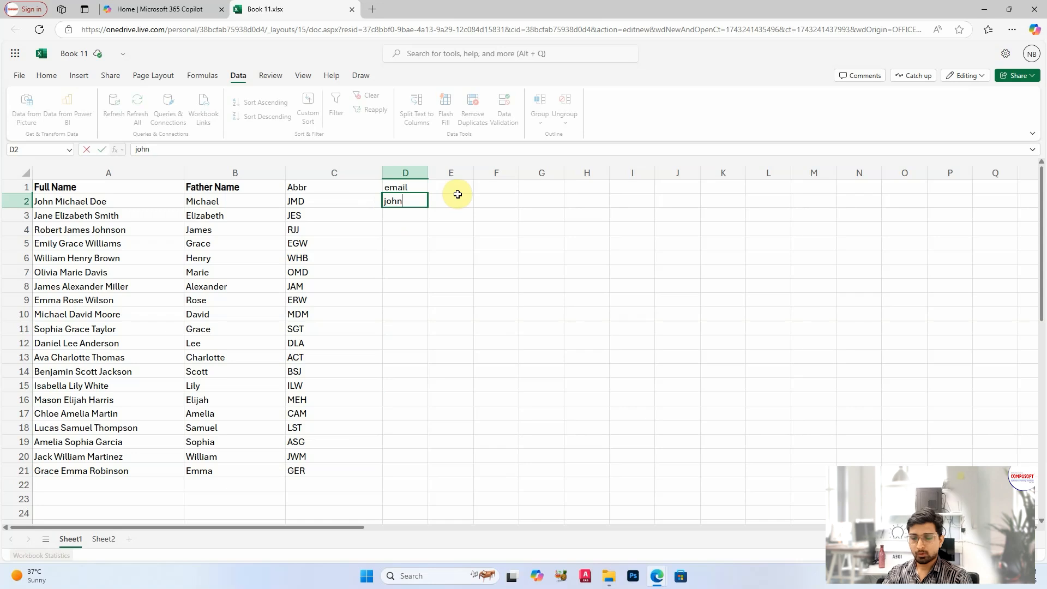
{"action": "type", "text": ".doe@companyname.com"}
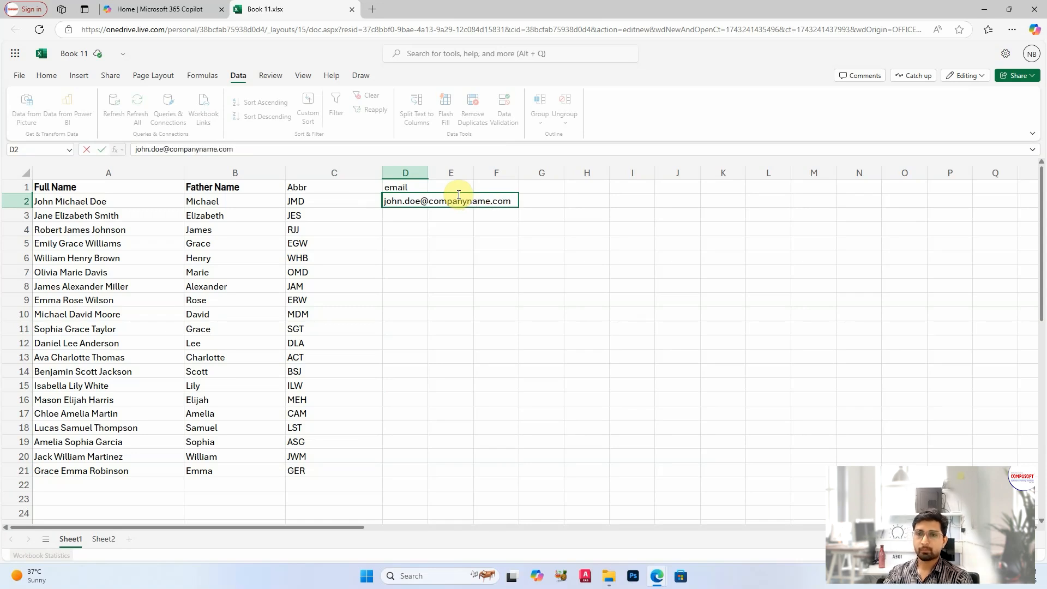
{"action": "key", "text": "Return"}
- Widen column D to fit the addresses and Flash Fill the email column from the example in D2
{"action": "double_click", "coordinate": [427, 173]}
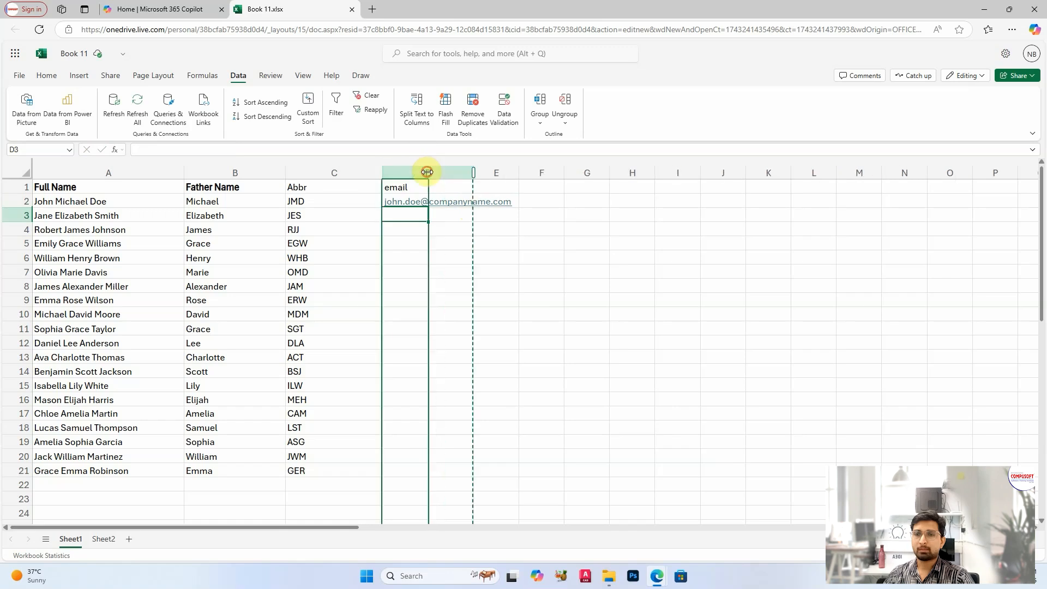
{"action": "left_click_drag", "start_coordinate": [428, 173], "coordinate": [558, 174]}
{"action": "left_click", "coordinate": [537, 201]}
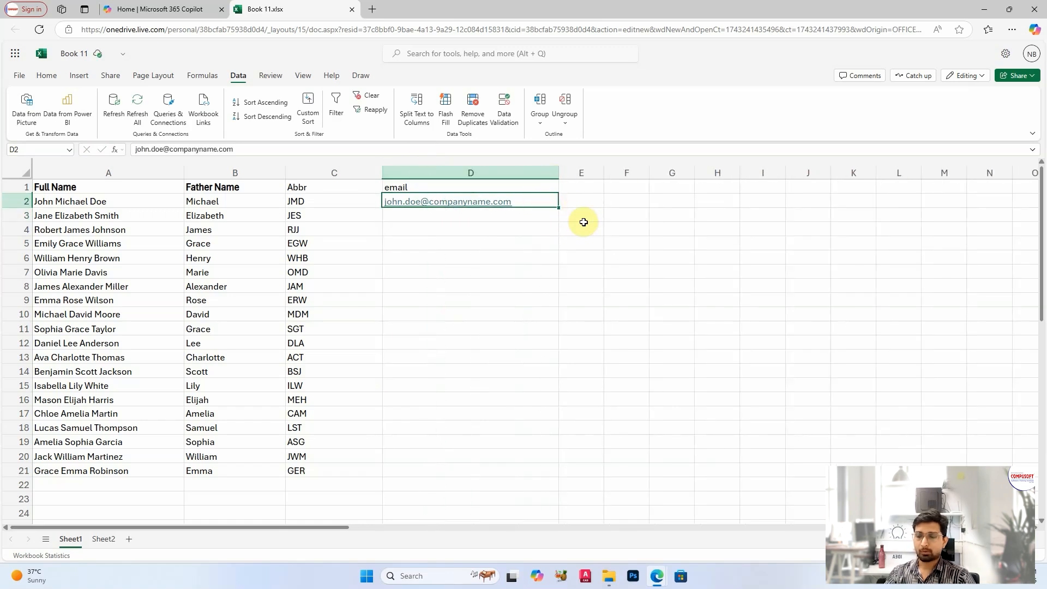
{"action": "key", "text": "ctrl+e"}
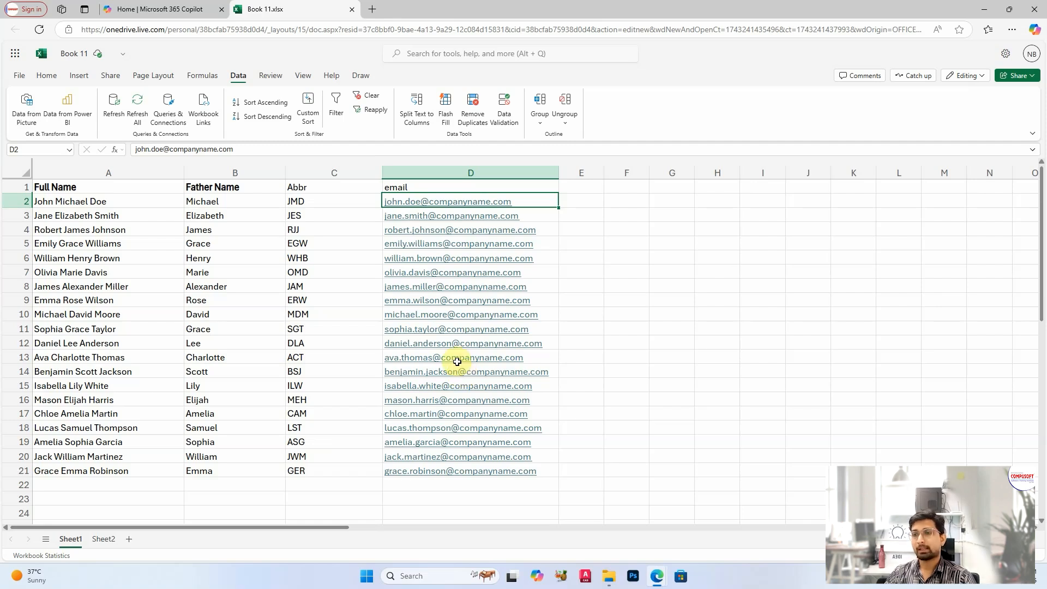
- Replace the last name in cell A2 with a different surname and check row 2's abbreviation and email for updates
{"action": "double_click", "coordinate": [122, 197]}
{"action": "key", "text": "BackSpace"}
{"action": "type", "text": "Sharma"}
{"action": "key", "text": "Return"}
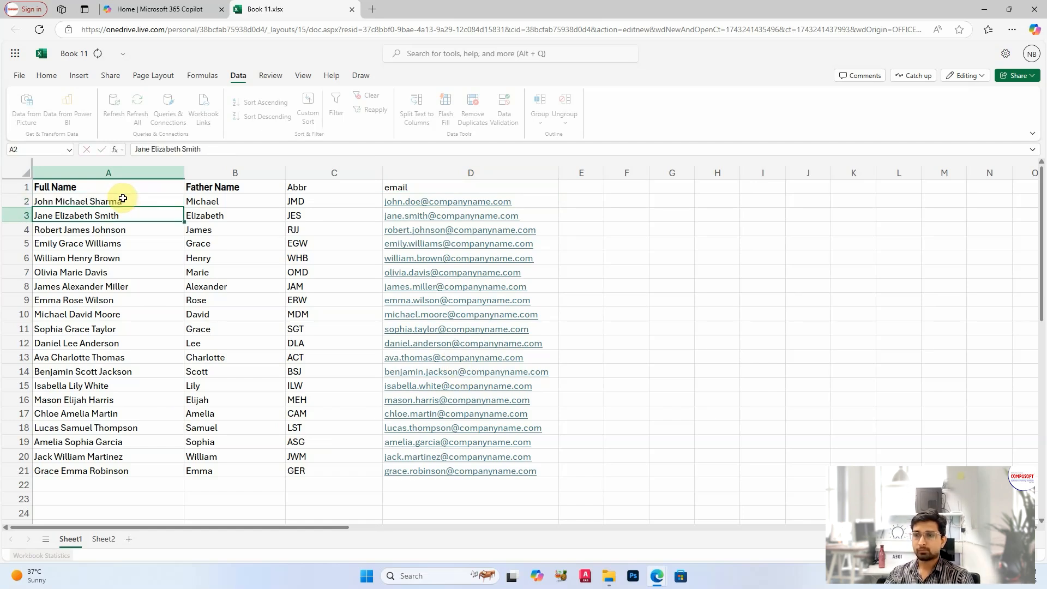
{"action": "left_click", "coordinate": [297, 202]}
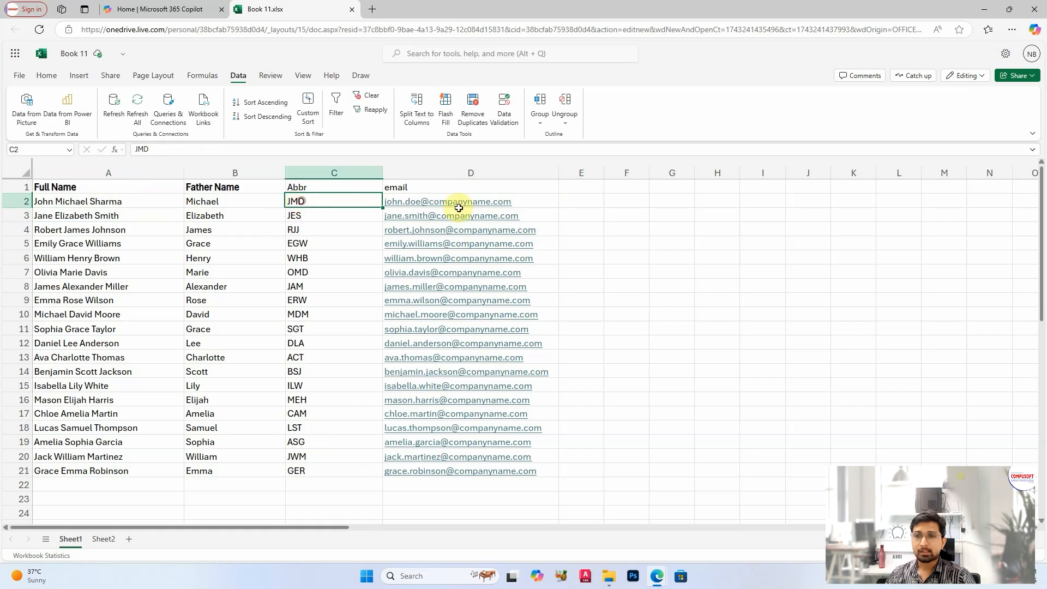
{"action": "mouse_move", "coordinate": [475, 204]}
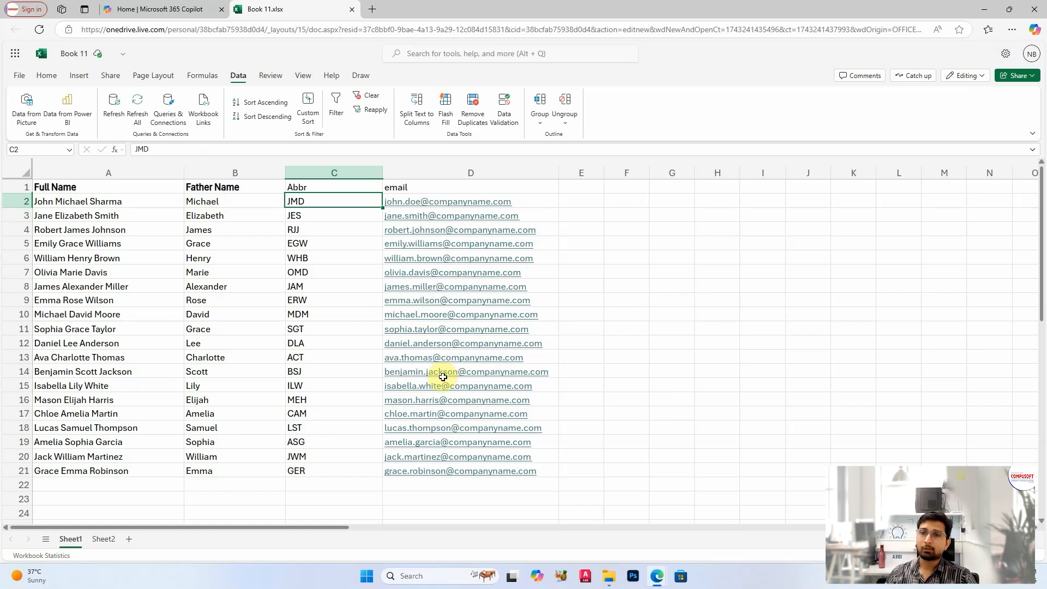
- Undo the last name change in cell A2
{"action": "left_click_drag", "start_coordinate": [129, 202], "coordinate": [143, 442]}
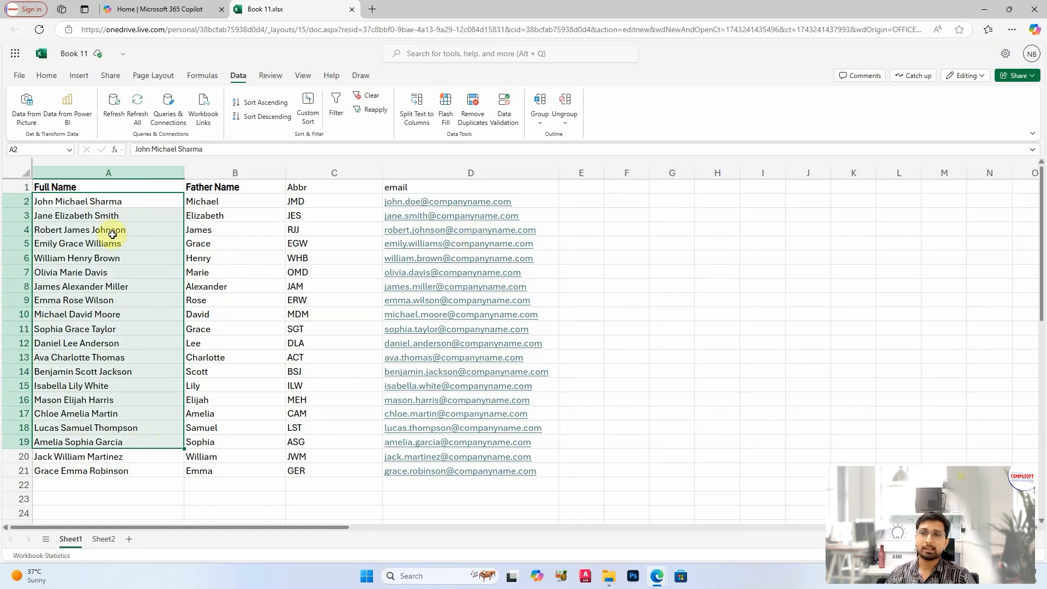
{"action": "left_click", "coordinate": [132, 216]}
{"action": "left_click", "coordinate": [126, 205]}
{"action": "key", "text": "ctrl+z"}
{"action": "left_click", "coordinate": [175, 269]}
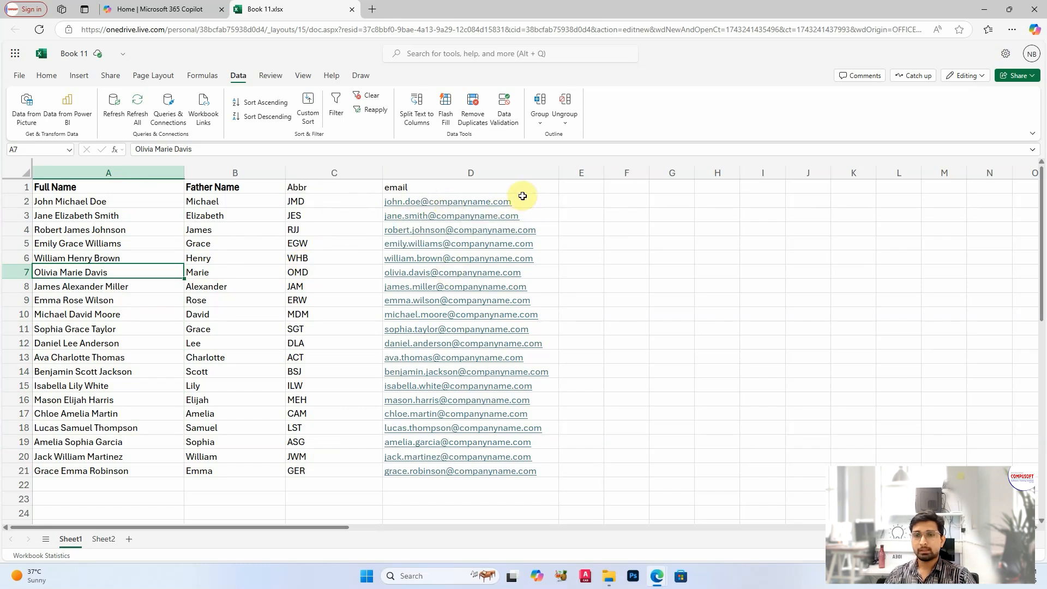
{"action": "left_click", "coordinate": [582, 187]}
{"action": "left_click_drag", "start_coordinate": [583, 187], "coordinate": [594, 468]}
{"action": "left_click", "coordinate": [714, 186]}
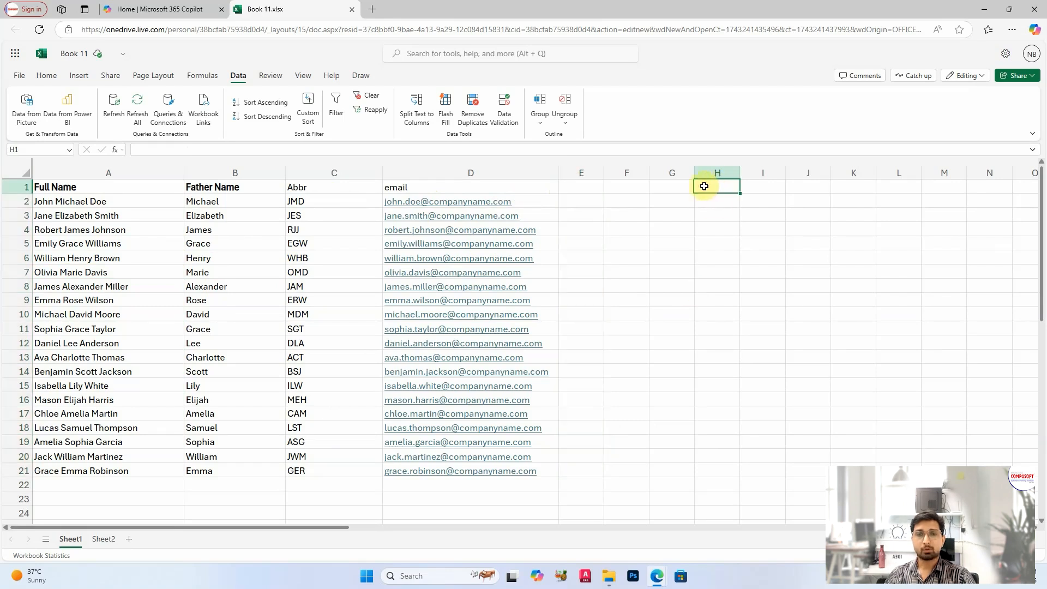
- Widen column G and enter the header "abbr" in cell G1
{"action": "left_click", "coordinate": [687, 185]}
{"action": "left_click_drag", "start_coordinate": [695, 173], "coordinate": [729, 189]}
{"action": "left_click", "coordinate": [724, 257]}
{"action": "left_click", "coordinate": [687, 187]}
{"action": "type", "text": "ab"}
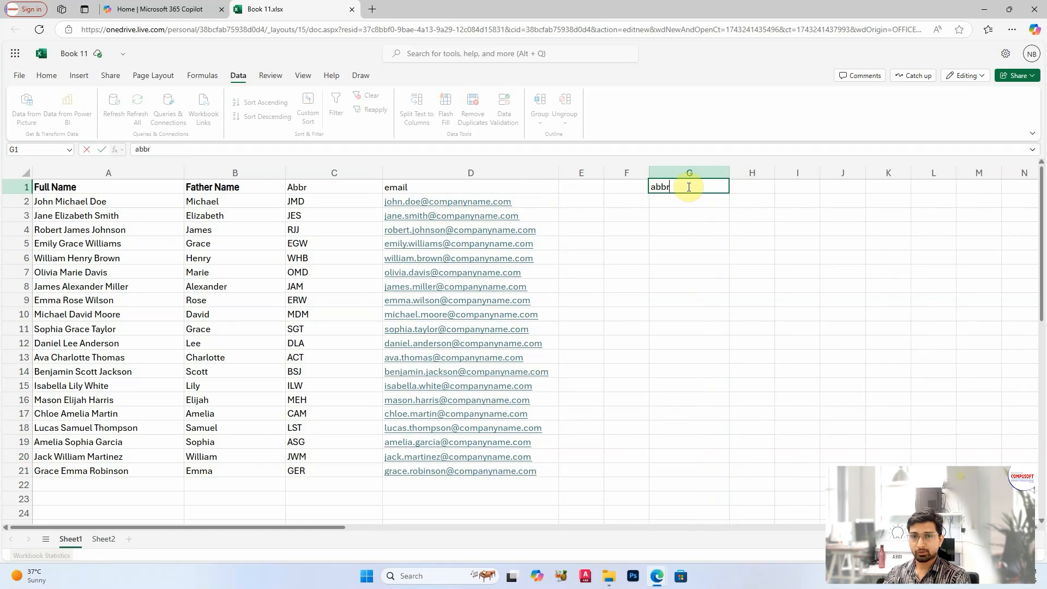
{"action": "type", "text": "br"}
{"action": "key", "text": "Return"}
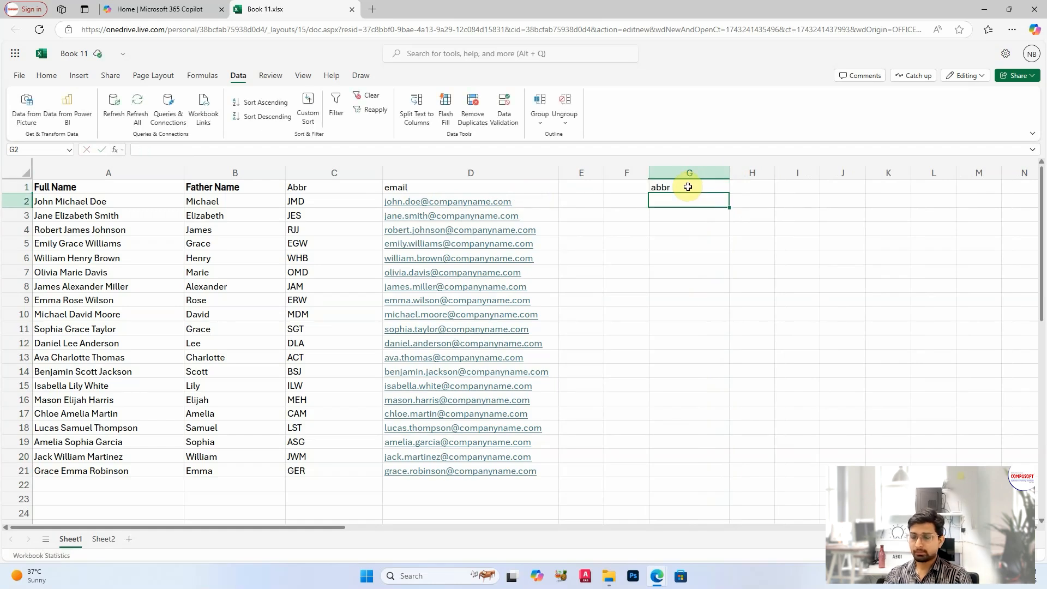
- Enter the first and middle initials plus the full last name from A2 into cell G2 as the pattern example
{"action": "type", "text": "JM D"}
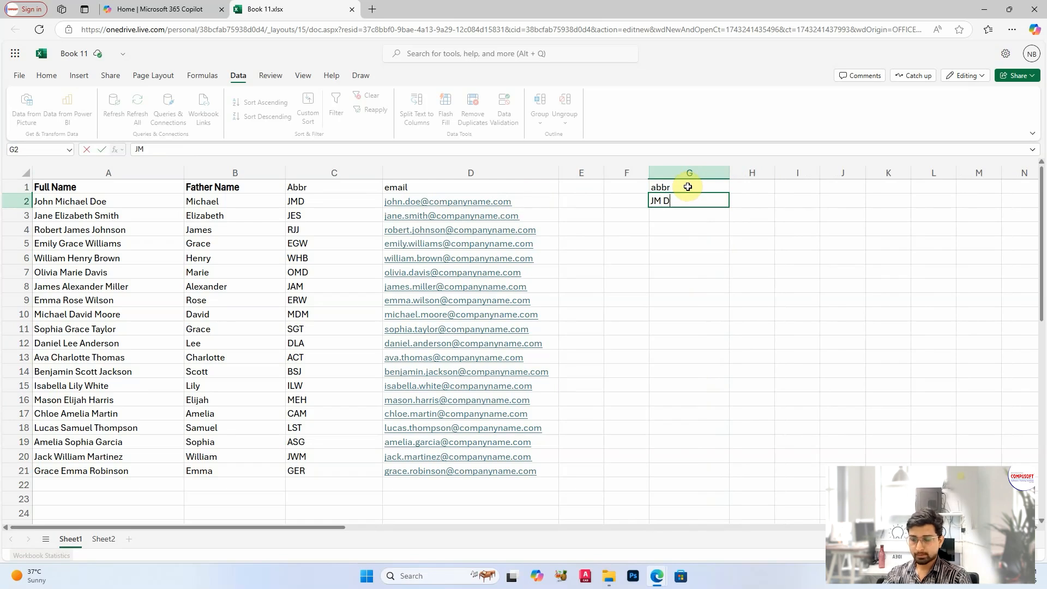
{"action": "type", "text": "oe"}
{"action": "key", "text": "Return"}
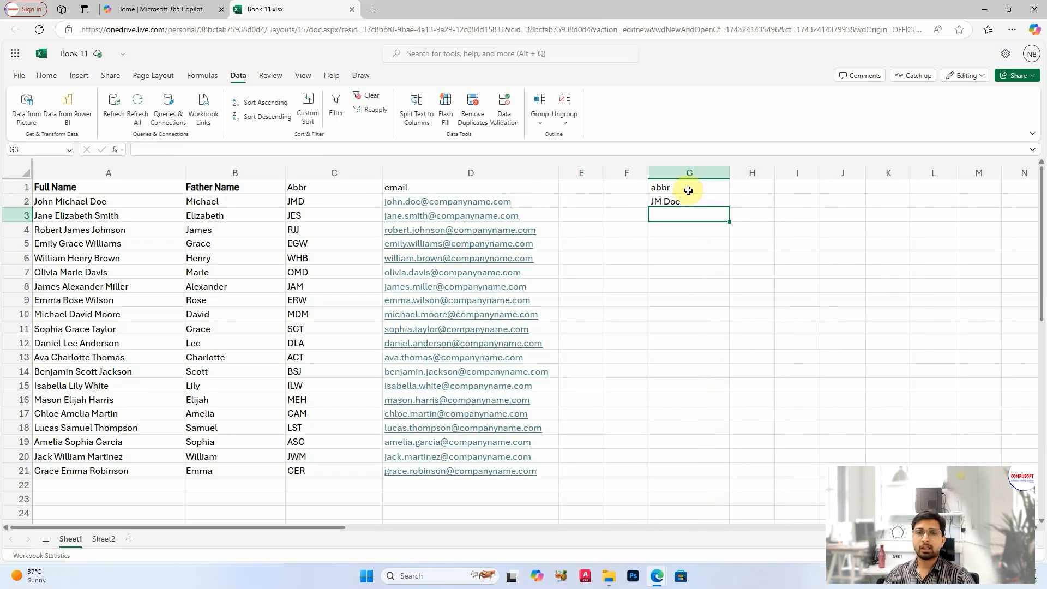
- Try to Flash Fill column G from the example in G2, apart from the data table
{"action": "left_click", "coordinate": [690, 203]}
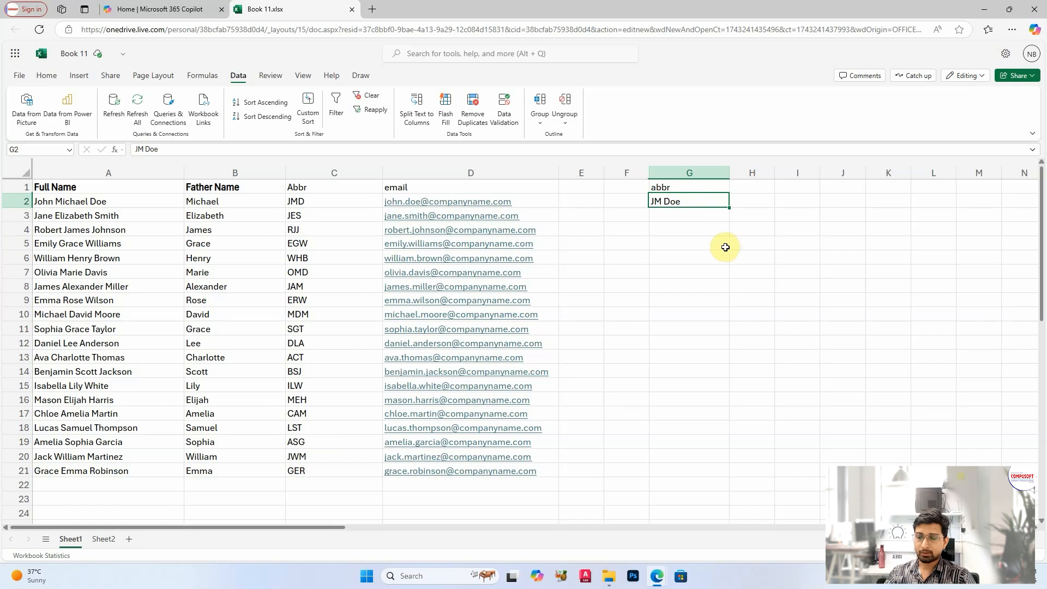
{"action": "key", "text": "ctrl+e"}
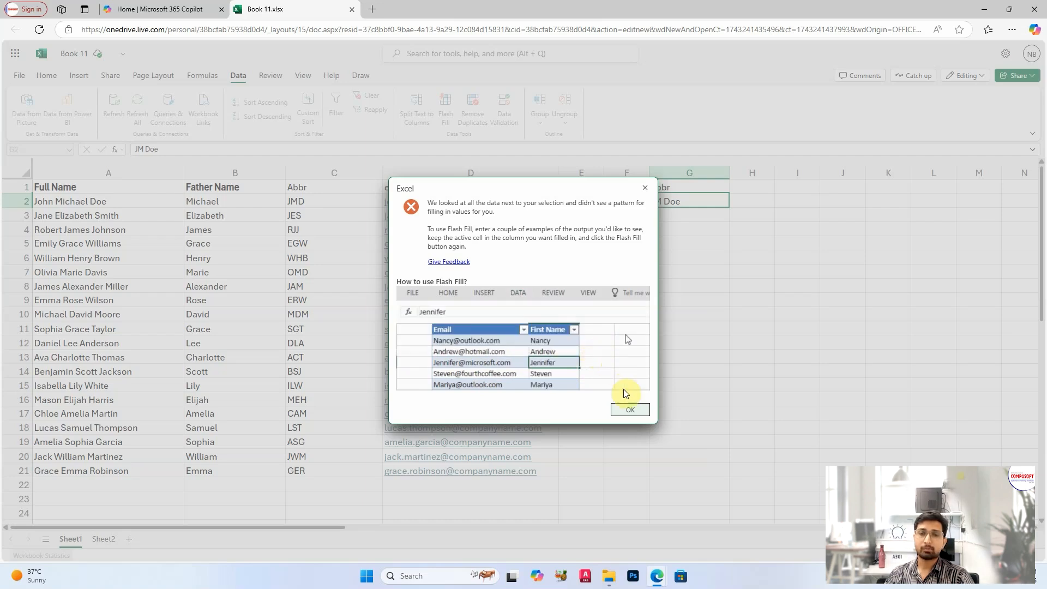
{"action": "left_click", "coordinate": [645, 191]}
- Move the header and example from G1:G2 to E1:E2, directly beside the email column
{"action": "left_click_drag", "start_coordinate": [690, 187], "coordinate": [696, 199]}
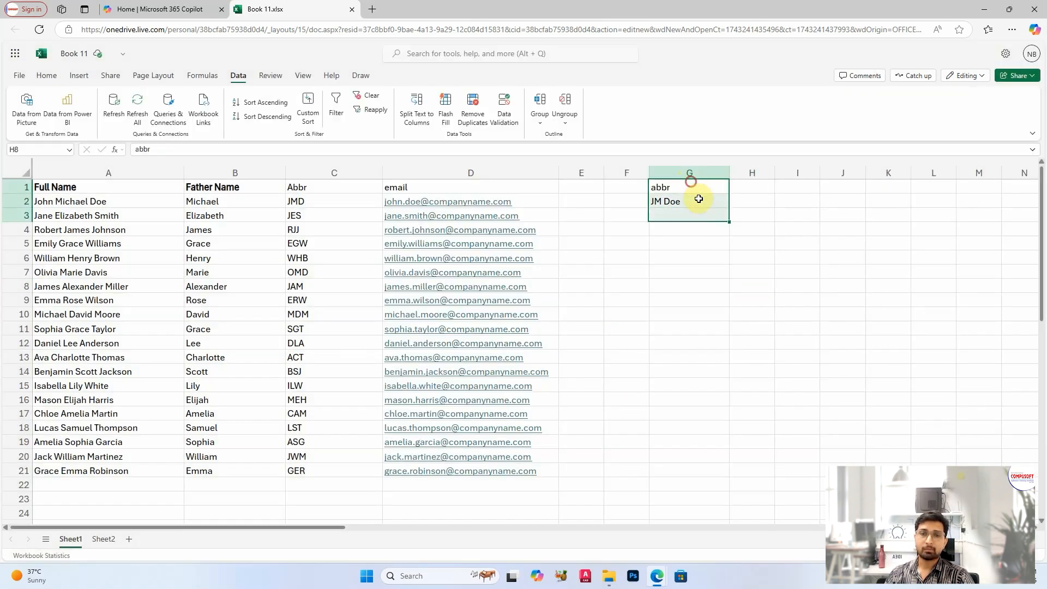
{"action": "key", "text": "ctrl+x"}
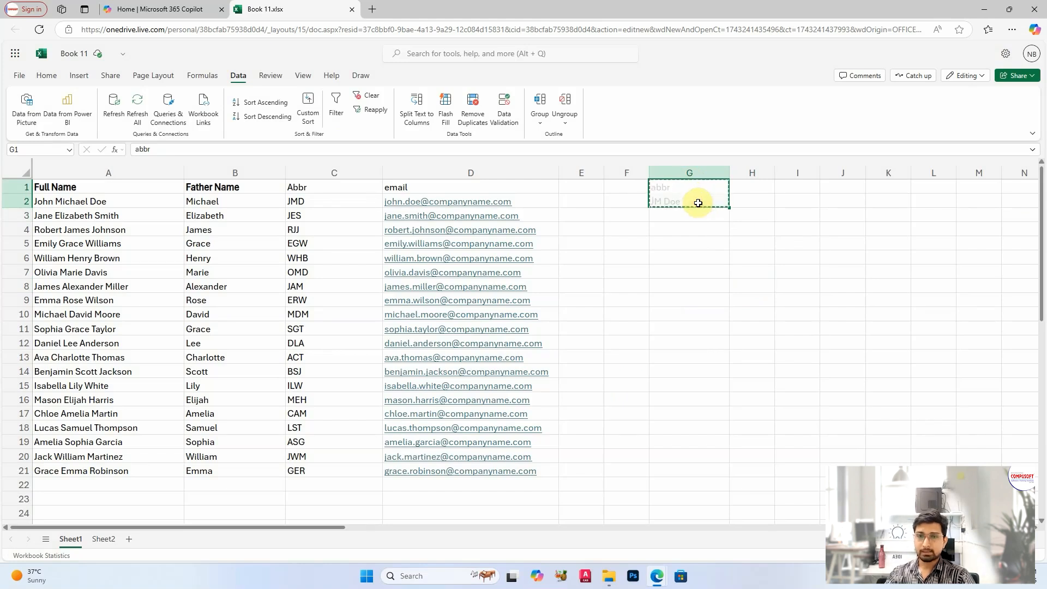
{"action": "left_click", "coordinate": [581, 187]}
{"action": "key", "text": "ctrl+v"}
- Widen column E slightly and Flash Fill it from the example in cell E2
{"action": "left_click", "coordinate": [613, 256]}
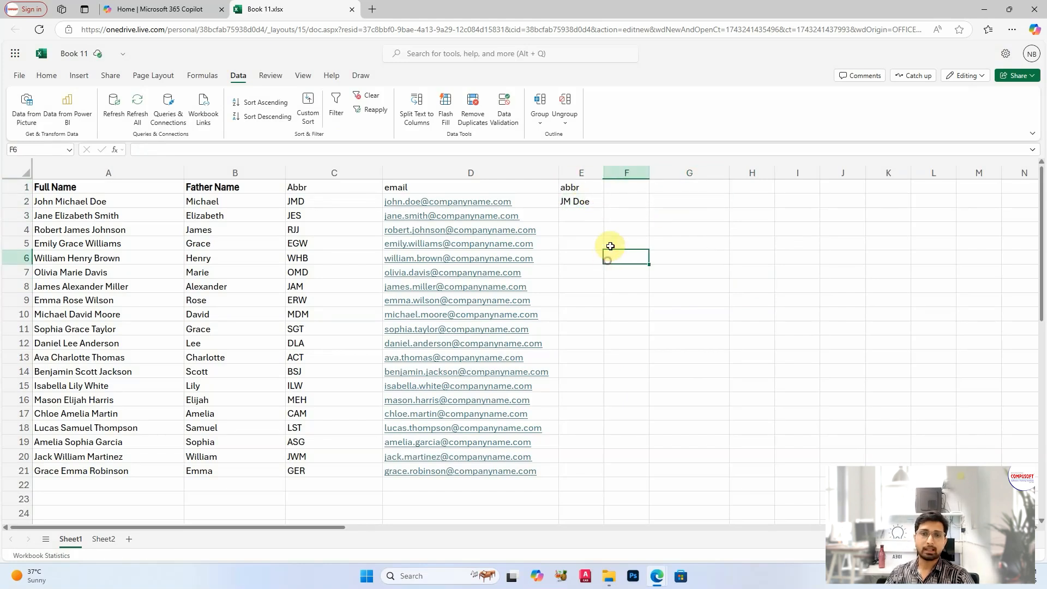
{"action": "left_click_drag", "start_coordinate": [603, 172], "coordinate": [622, 172]}
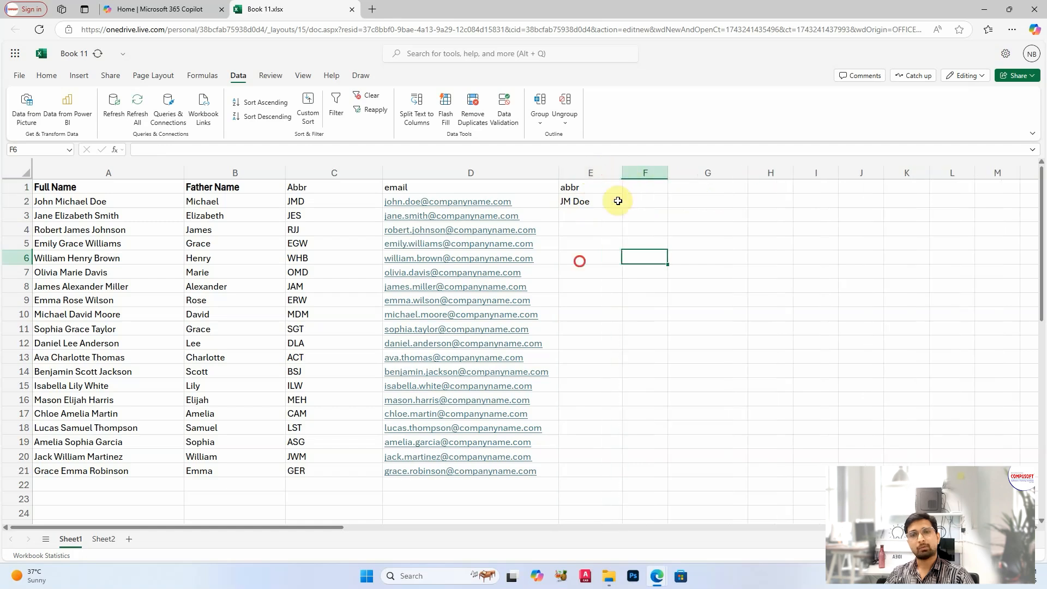
{"action": "left_click", "coordinate": [598, 203]}
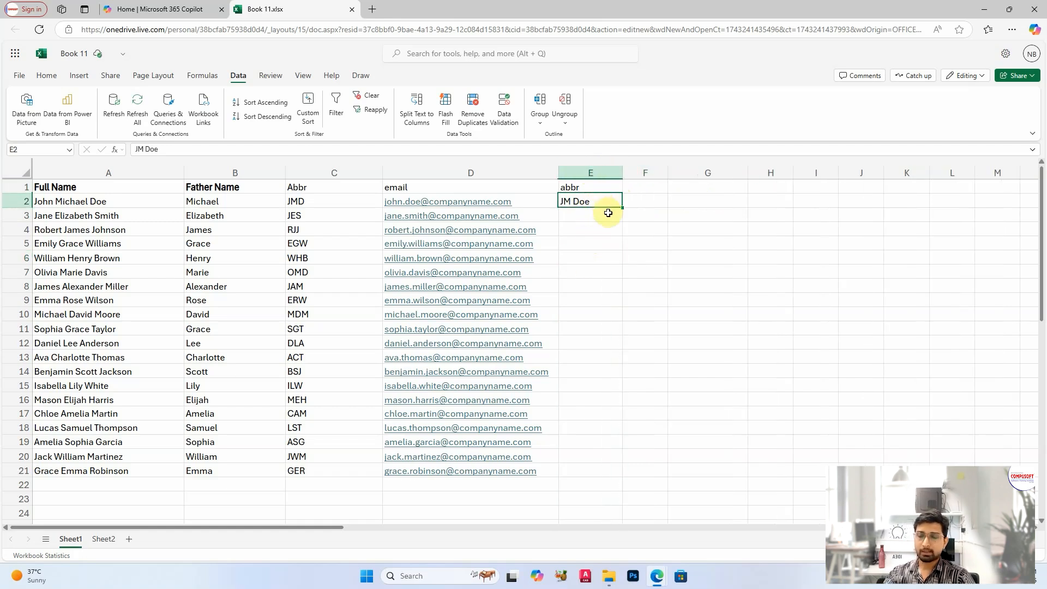
{"action": "key", "text": "ctrl+e"}
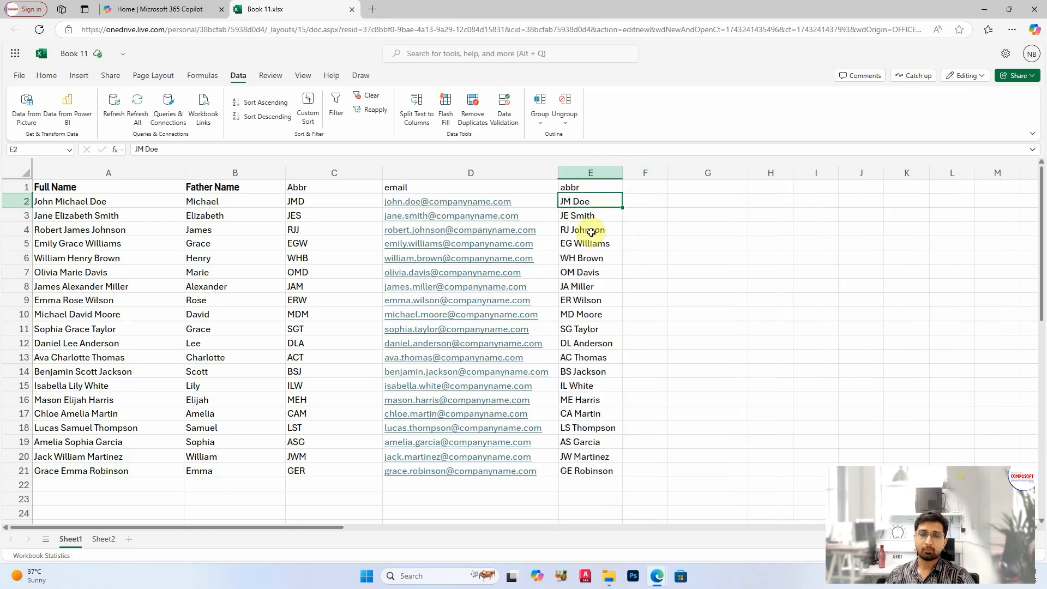